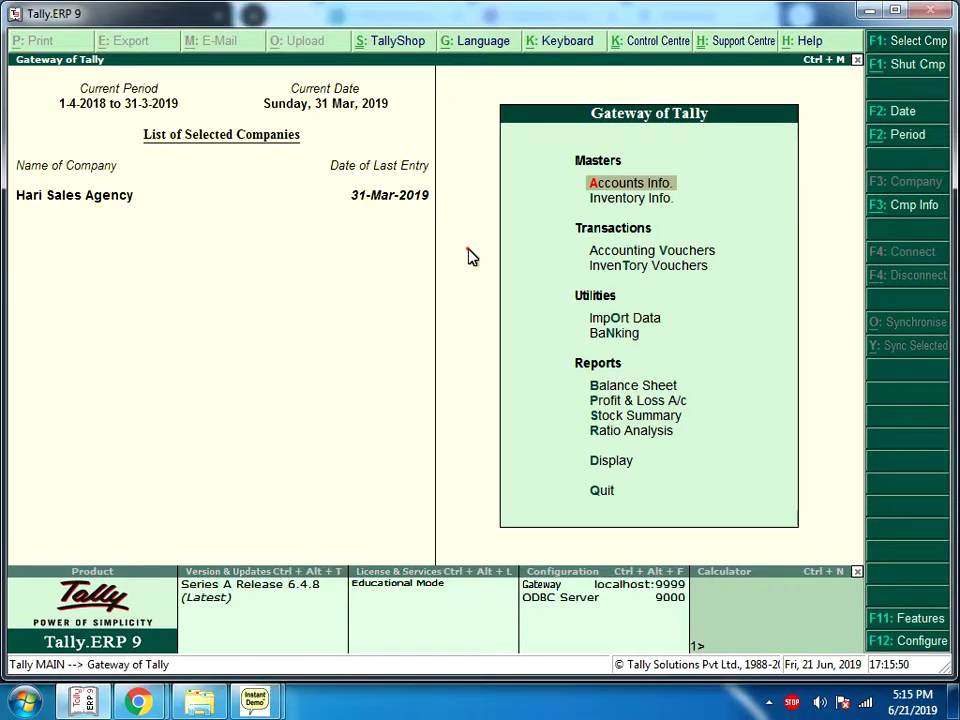
Open the Display menu from the Gateway of Tally.
key("Down")
key("Down")
key("Down")
key("Down")
key("Down")
key("Down")
key("Down")
key("Down")
key("Down")
key("Down")
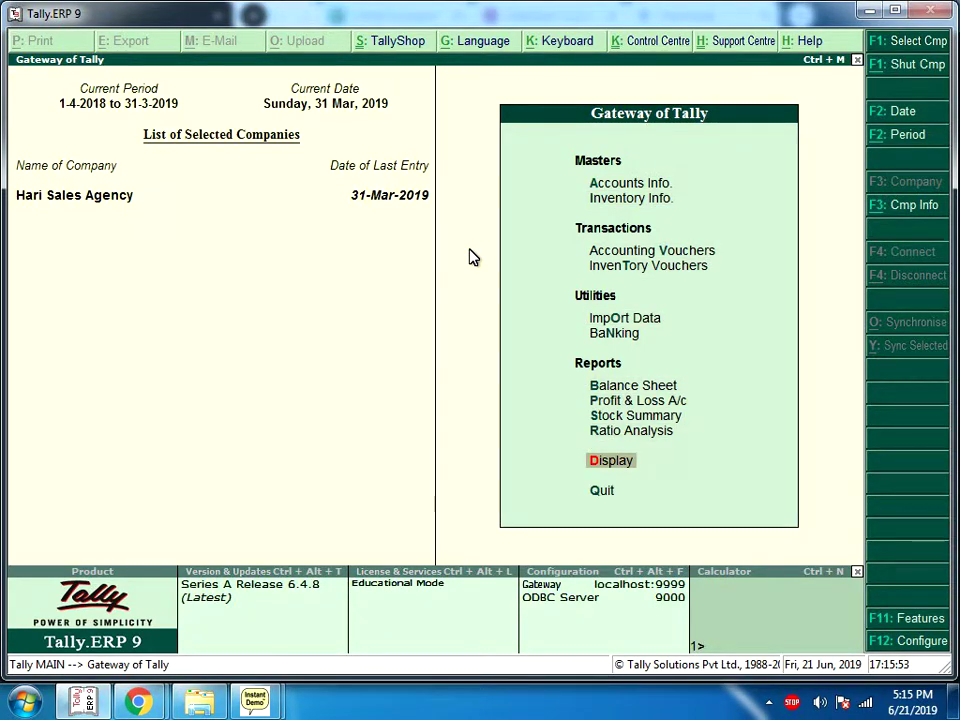
key("Return")
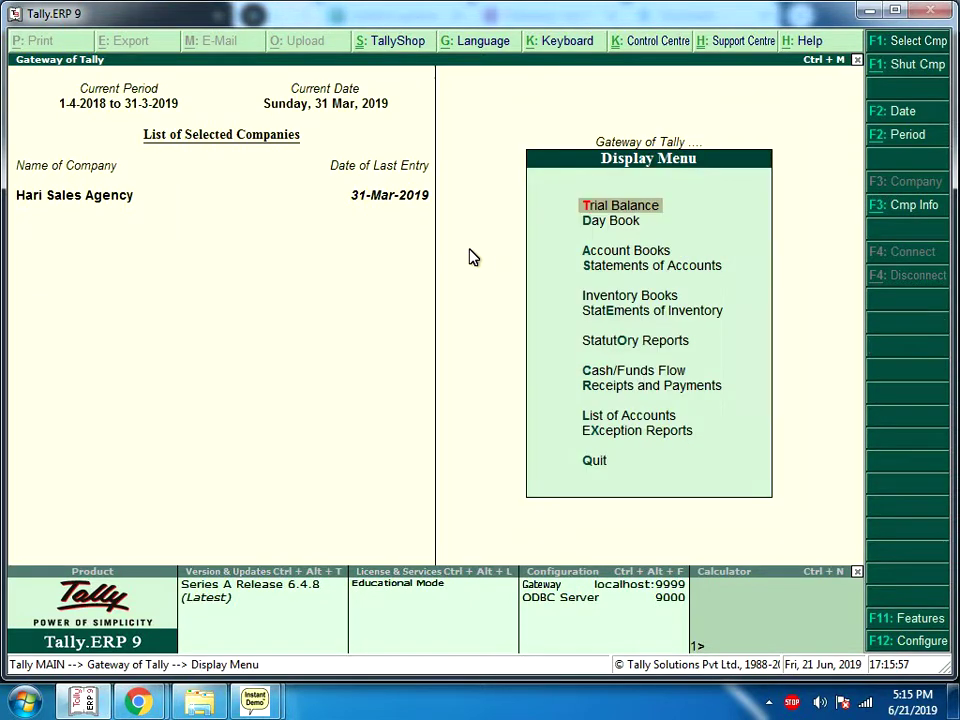
Open the GSTR-3B report from the GST statutory reports.
key("Down")
key("Down")
key("Down")
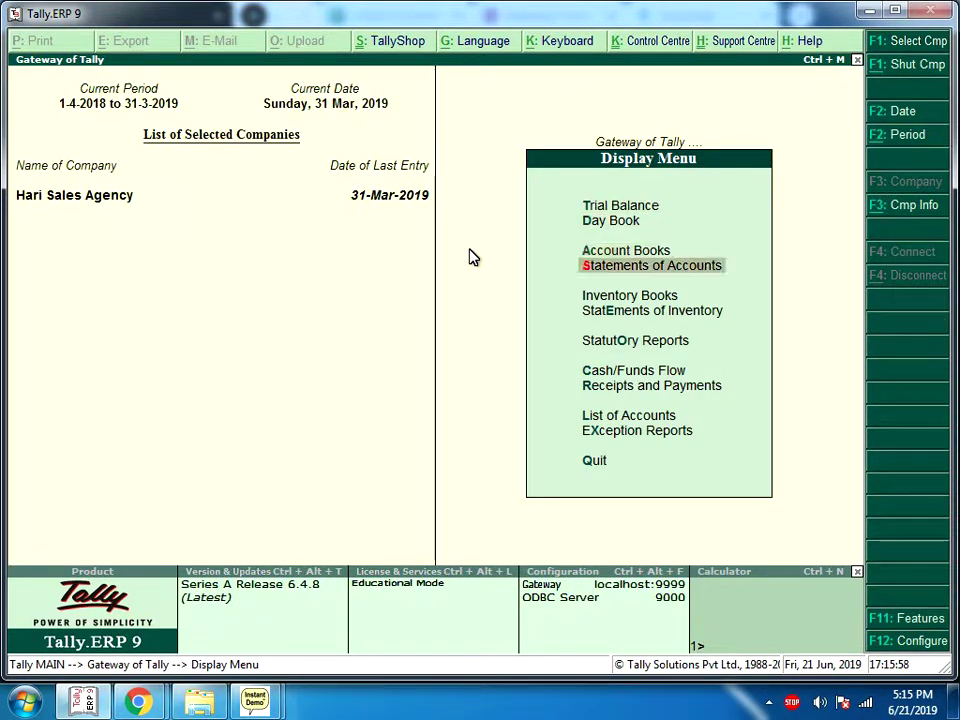
key("Down")
key("Down")
key("Down")
key("Return")
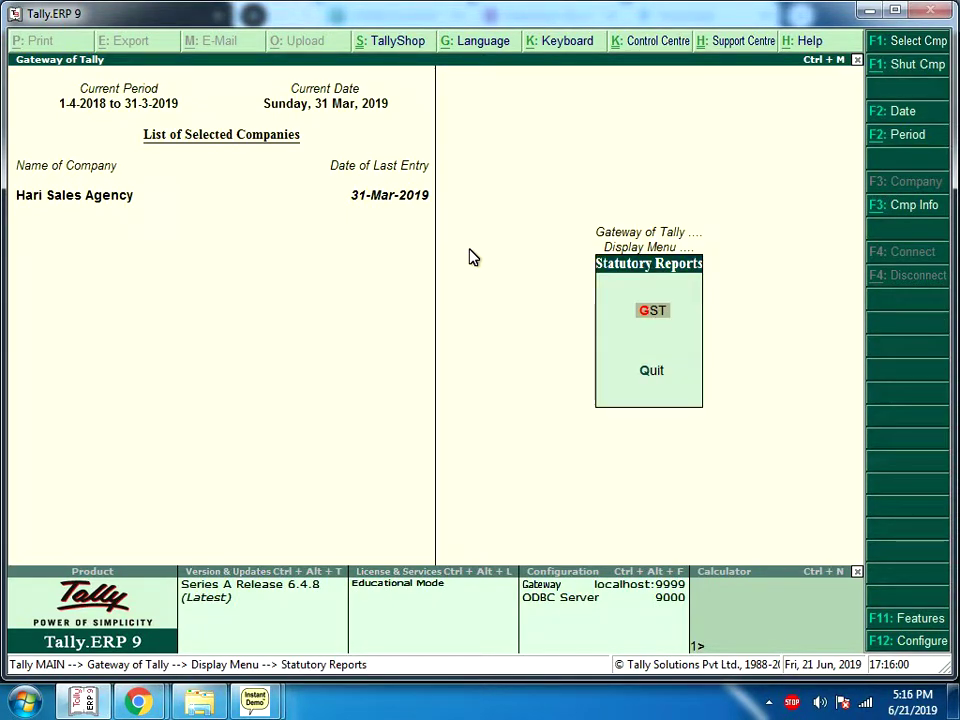
key("Return")
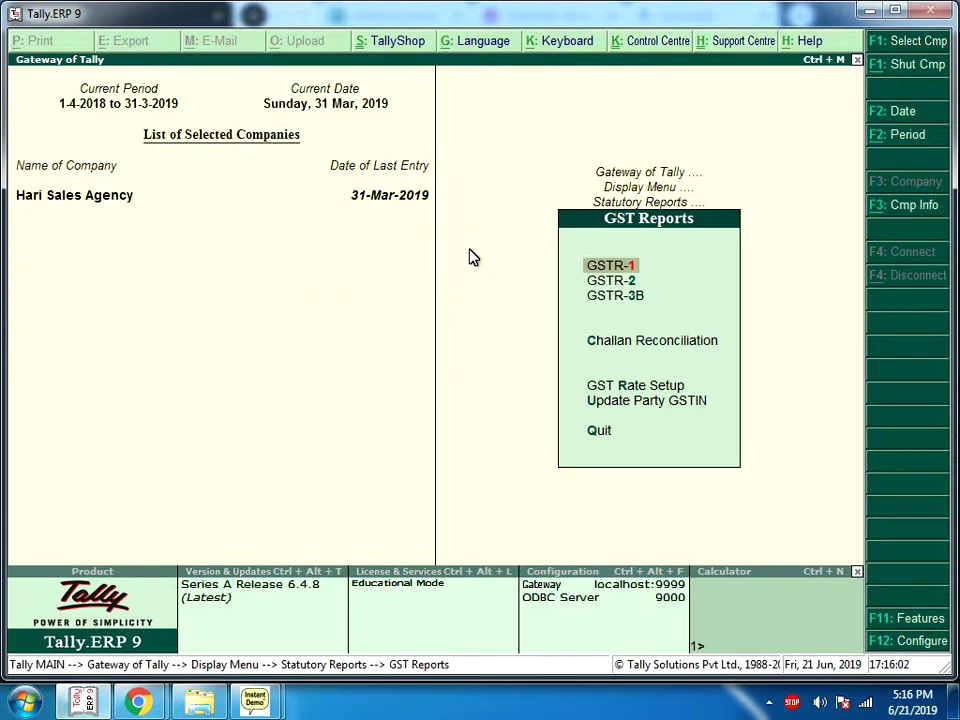
key("Down")
key("Down")
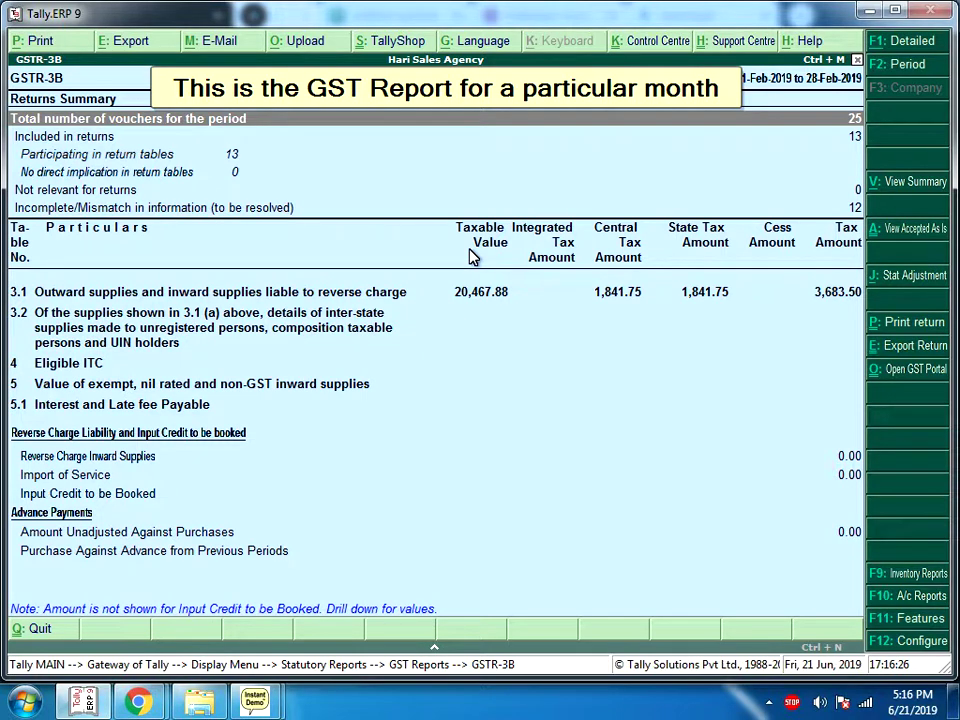
Examine the GSTR-3B returns summary and its table rows, from the included vouchers to Interest and Late fee Payable.
key("Down")
key("Down")
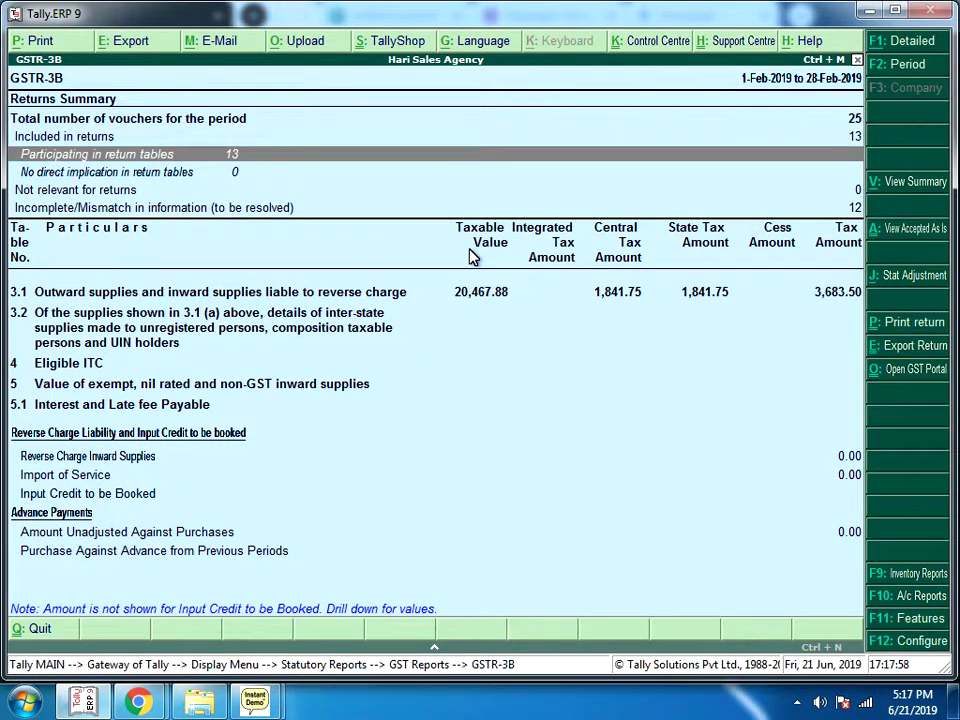
key("Down")
key("Down")
key("Down")
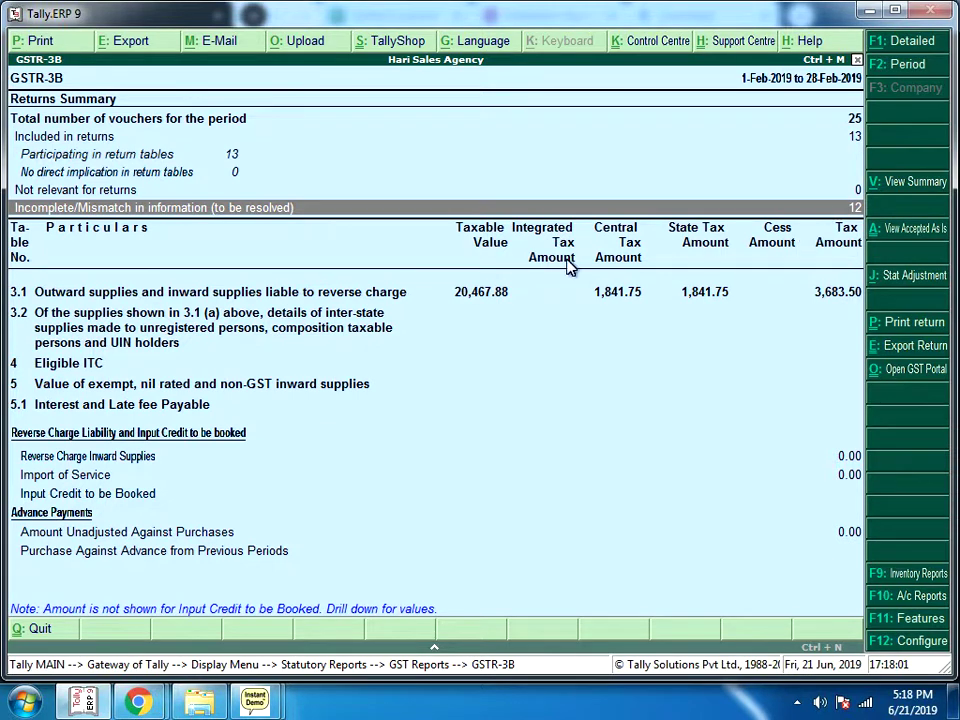
left_click(478, 294)
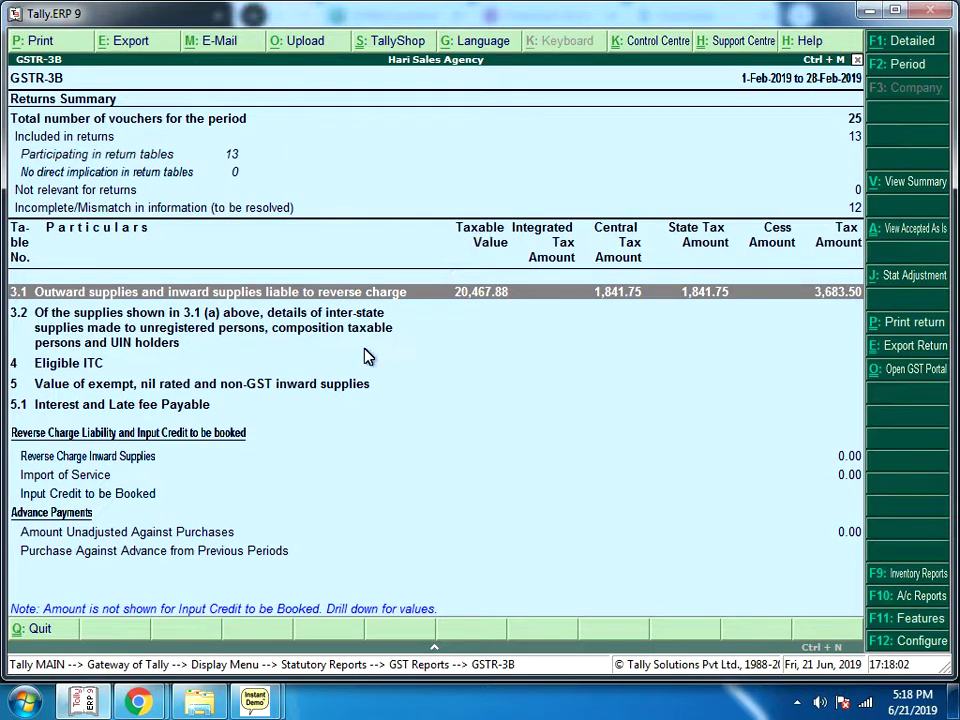
left_click(100, 351)
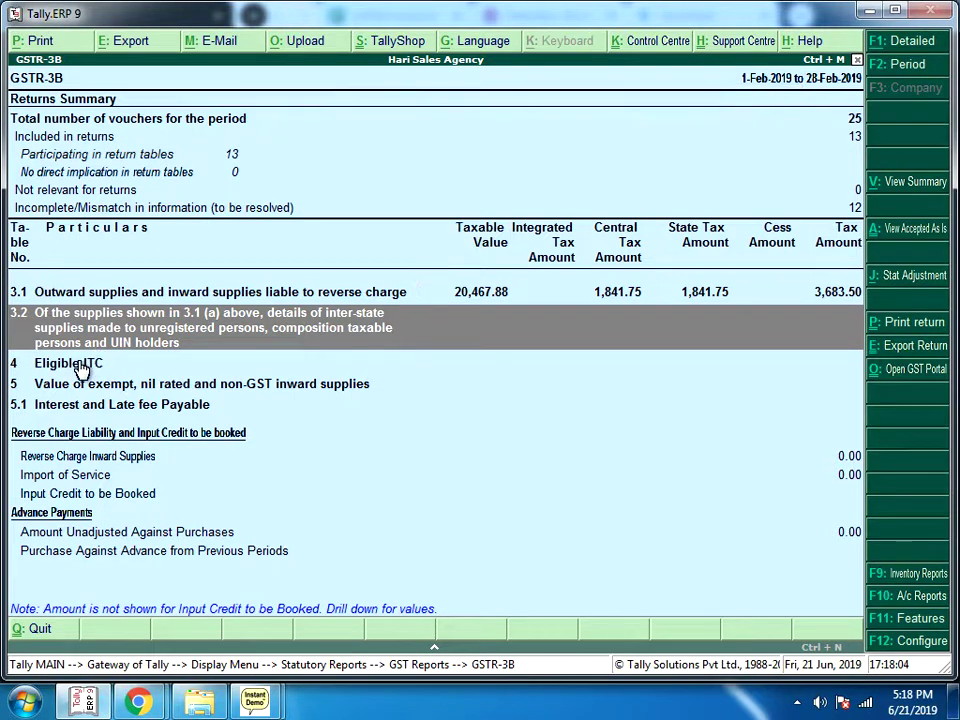
key("Down")
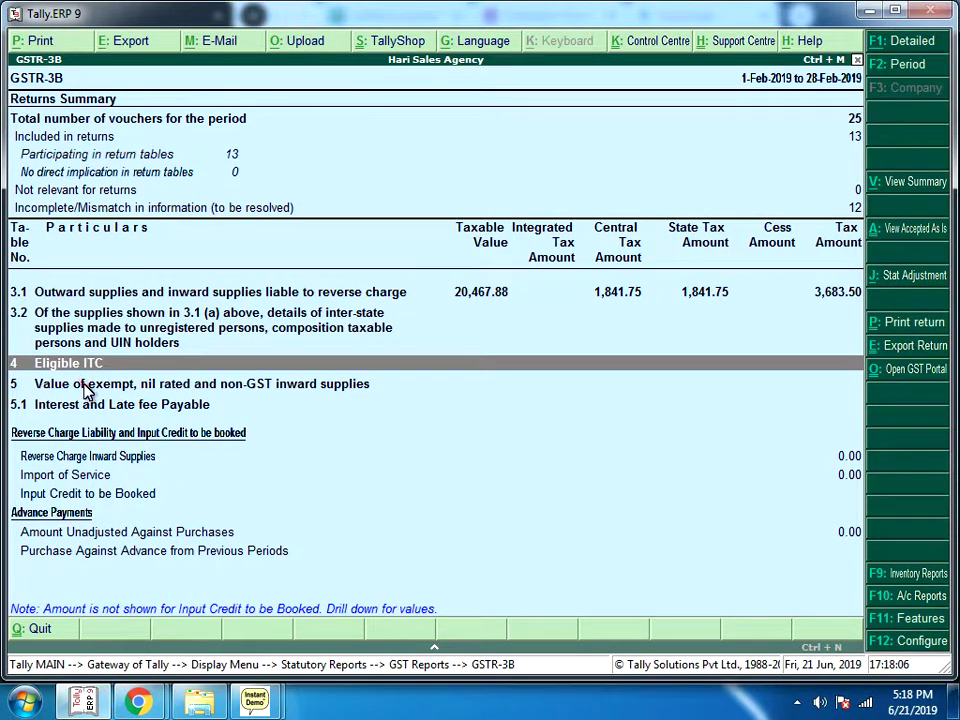
key("Down")
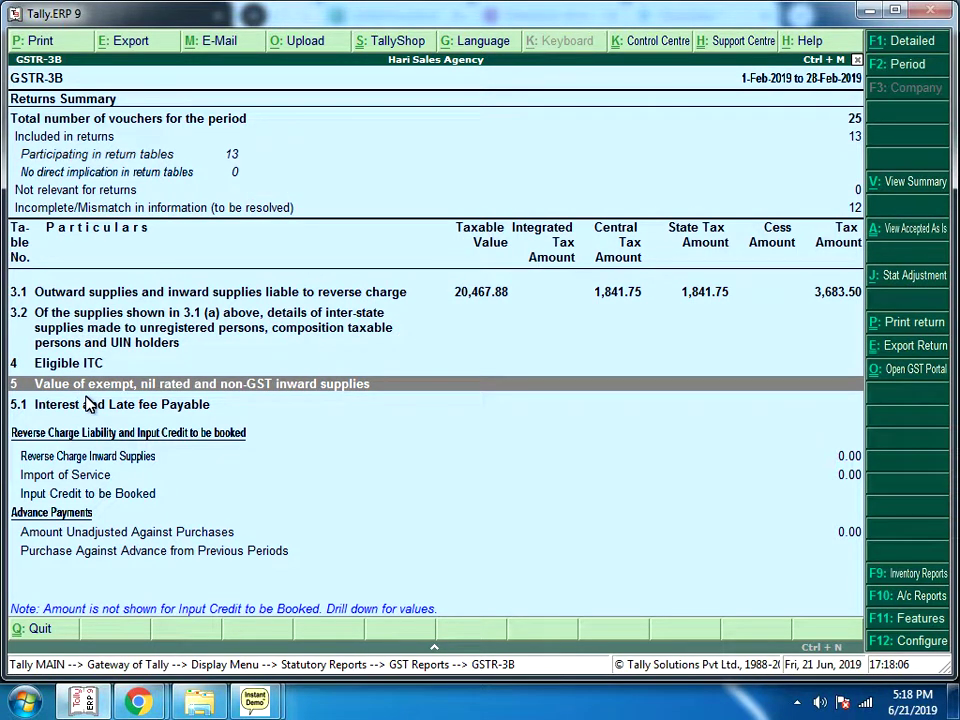
key("Down")
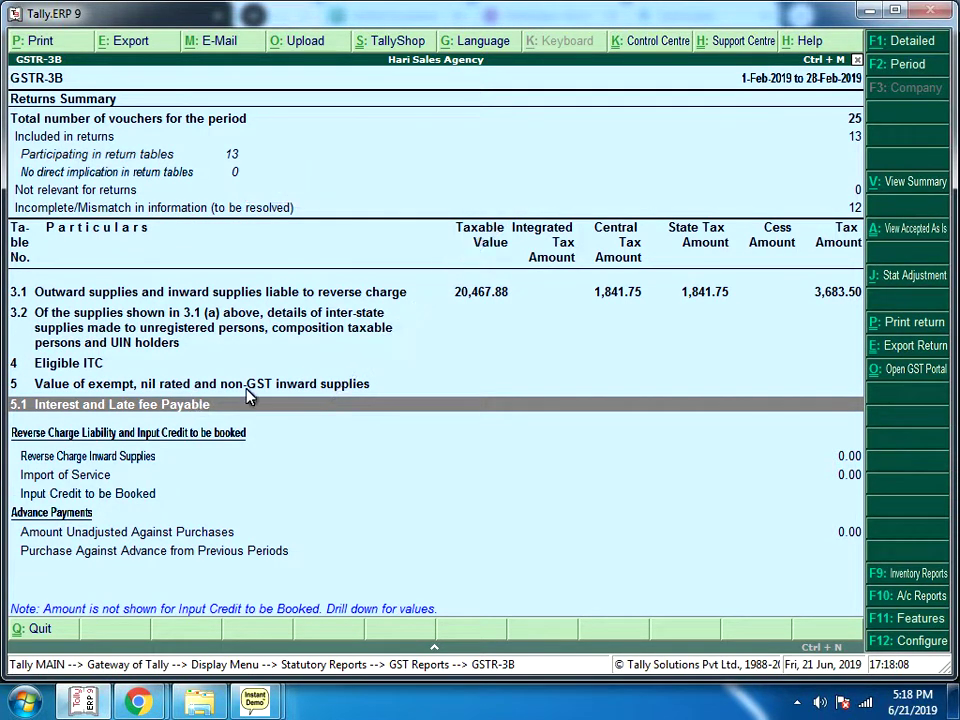
Drill down from the incomplete/mismatch vouchers to the exceptions with tax rate/tax type not specified.
left_click(848, 210)
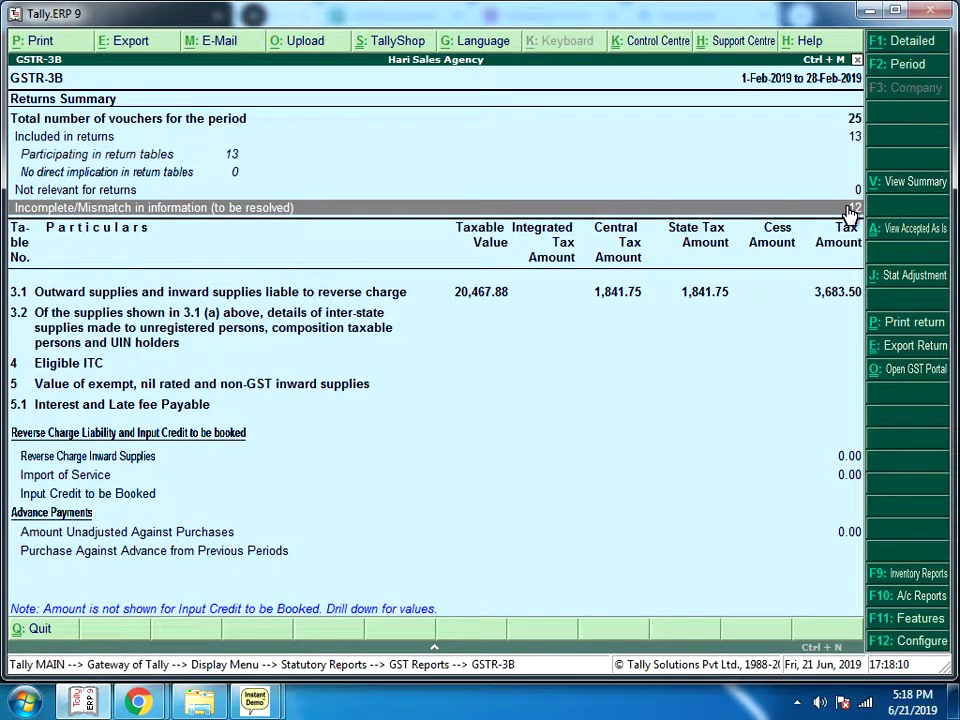
left_click(848, 209)
key("Down")
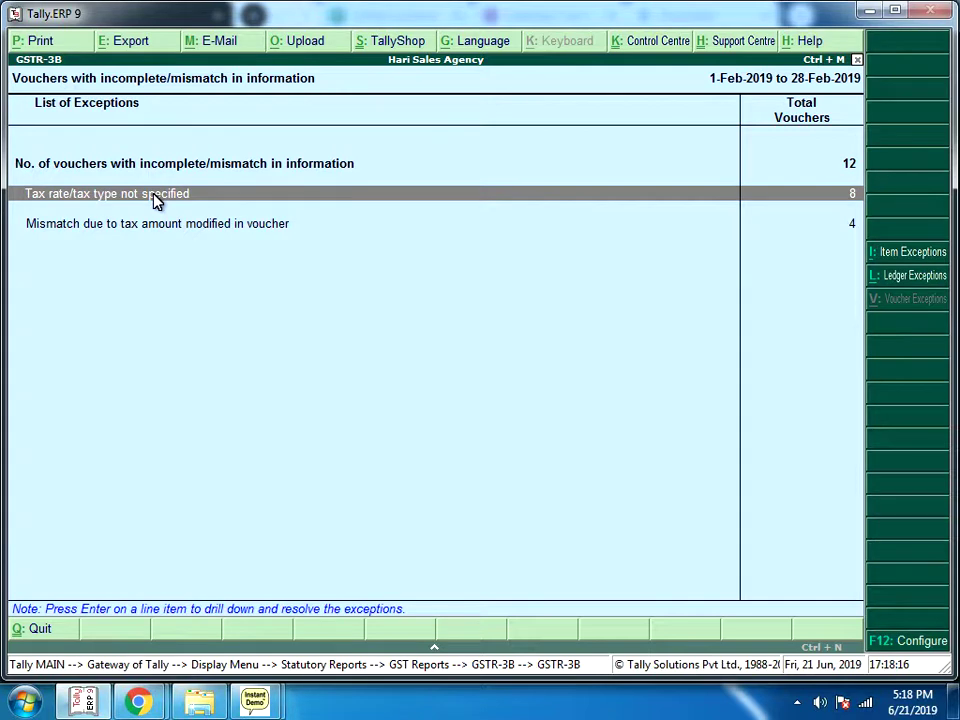
key("Return")
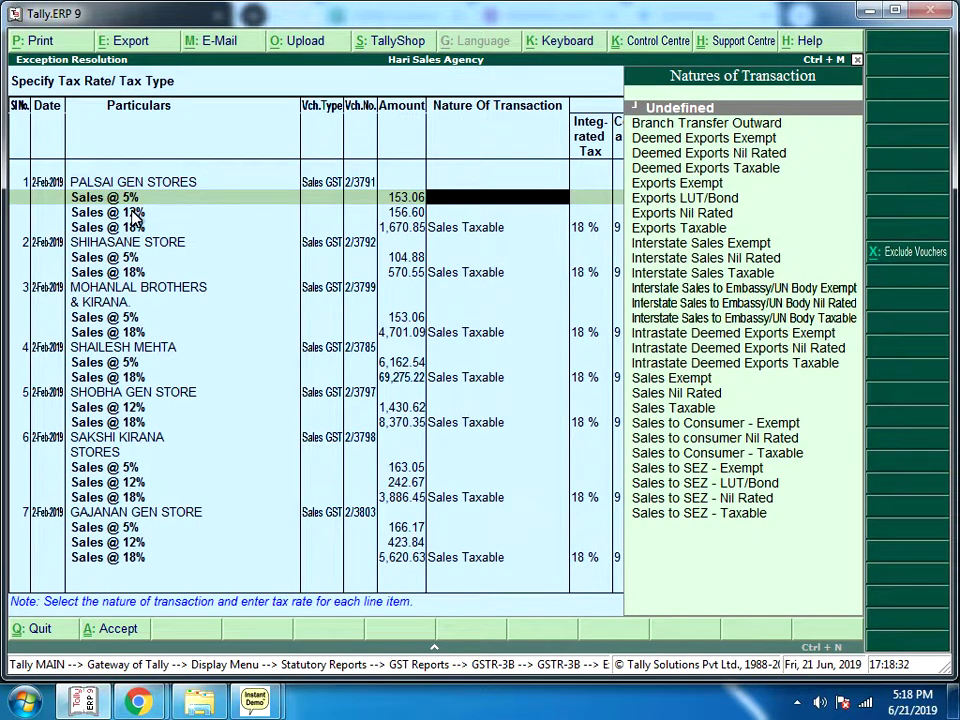
Set the nature of transaction of the first voucher's Sales @ 5% line to Sales Taxable.
type("S")
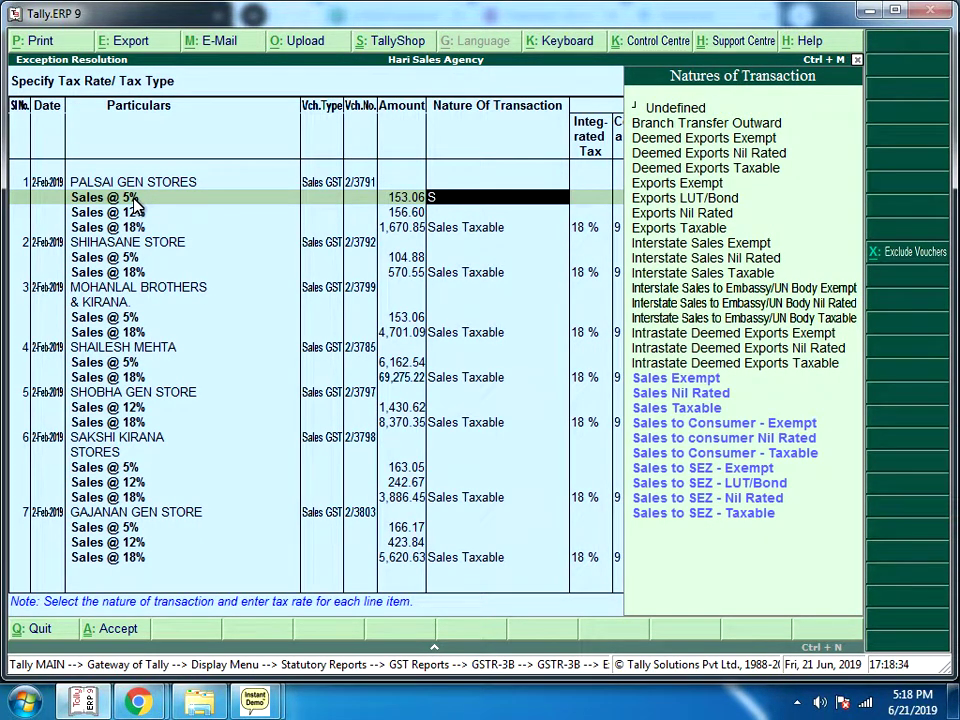
type("ales")
key("Down")
key("Down")
key("Down")
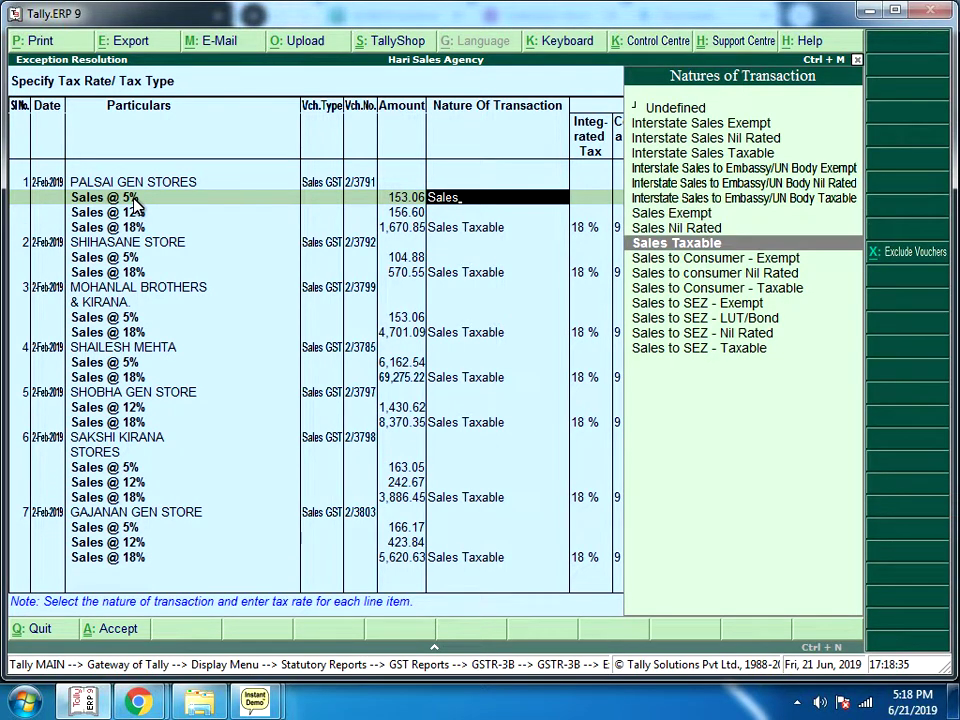
key("Return")
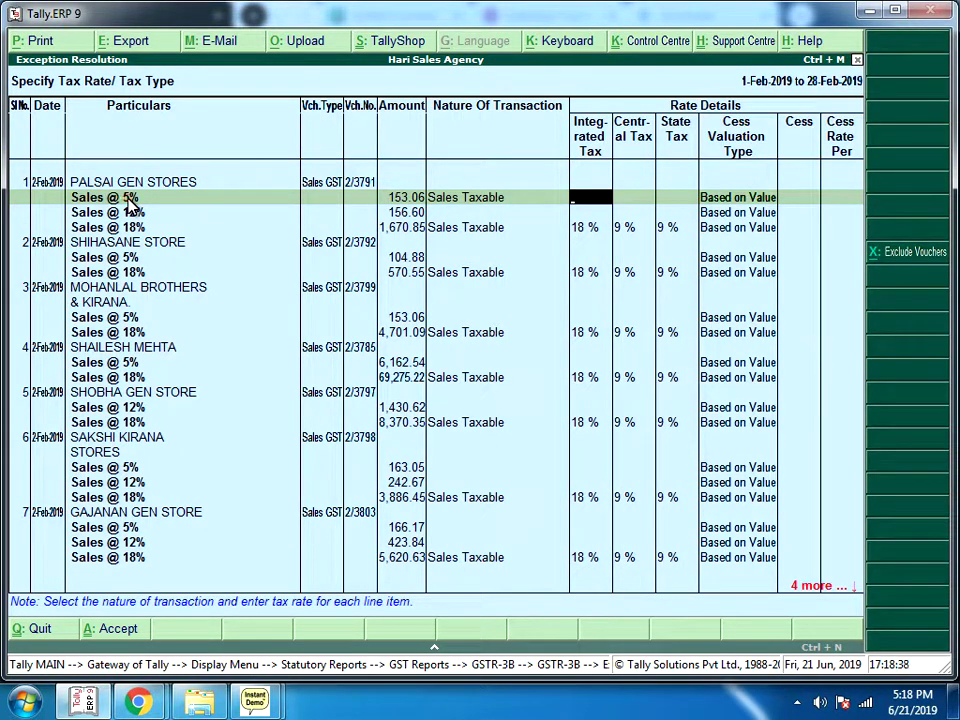
Set the Sales @ 5% line's rates to 5% integrated tax, 2.5% central tax and 2.5% state tax.
type("5")
key("Return")
key("Return")
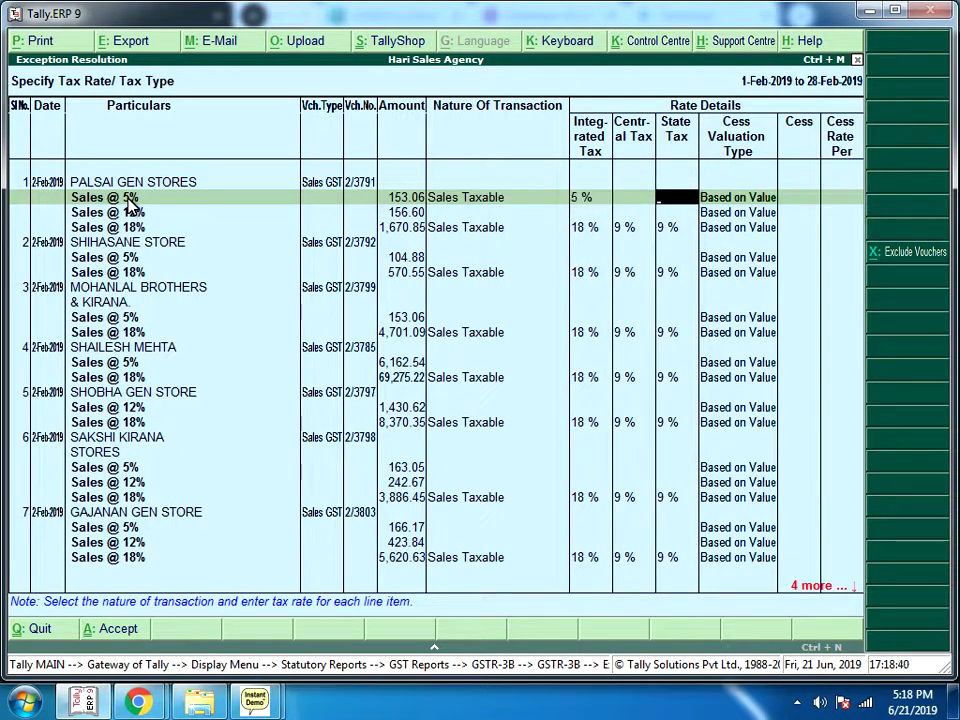
key("Return")
key("BackSpace")
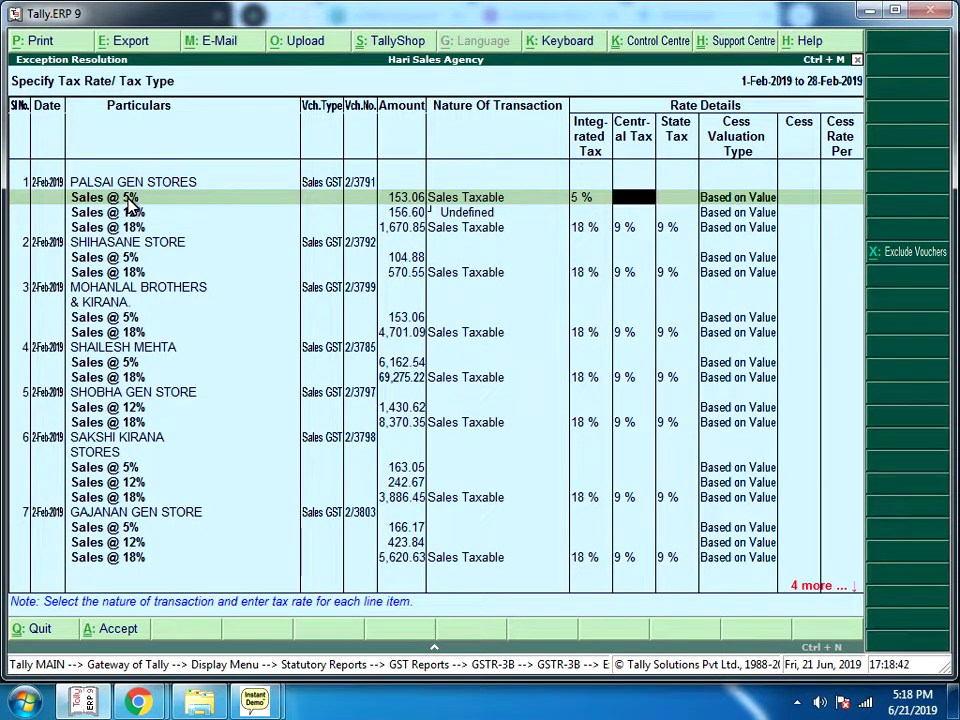
type("2.5")
key("Return")
type("2.5")
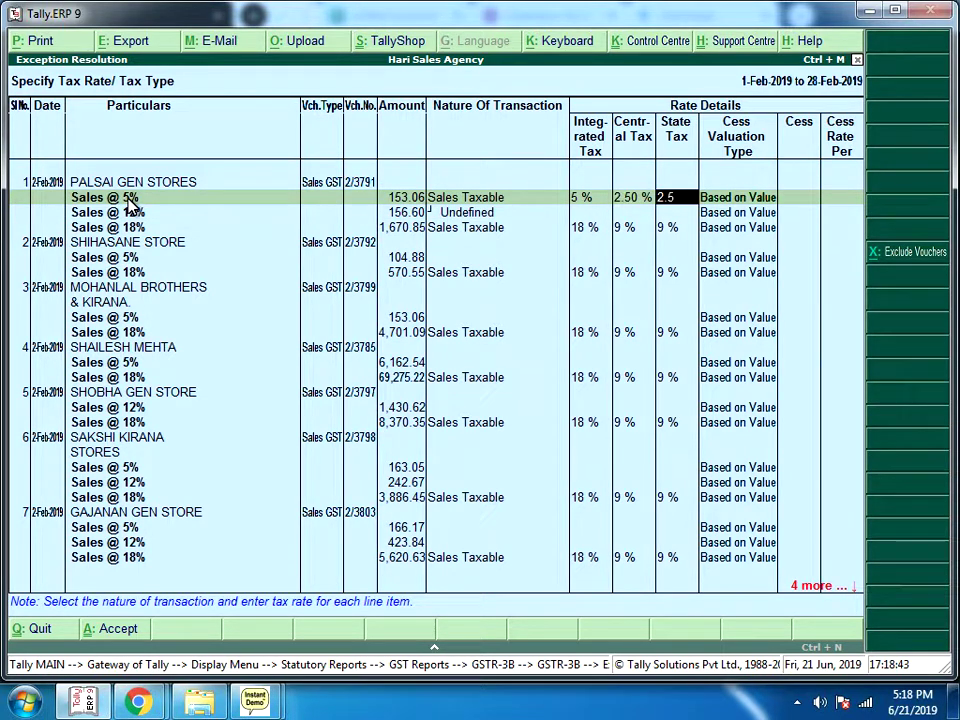
key("Return")
key("Return")
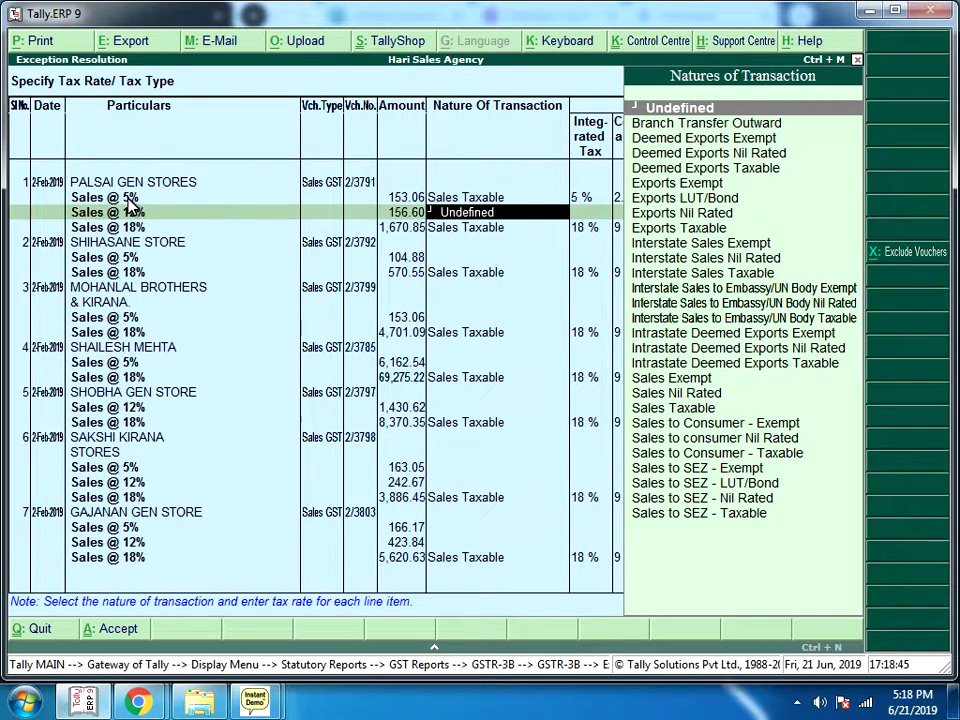
Set the first voucher's Sales @ 12% line to Sales Taxable with 12% integrated, 6% central and 6% state tax.
type("Sales")
key("Down")
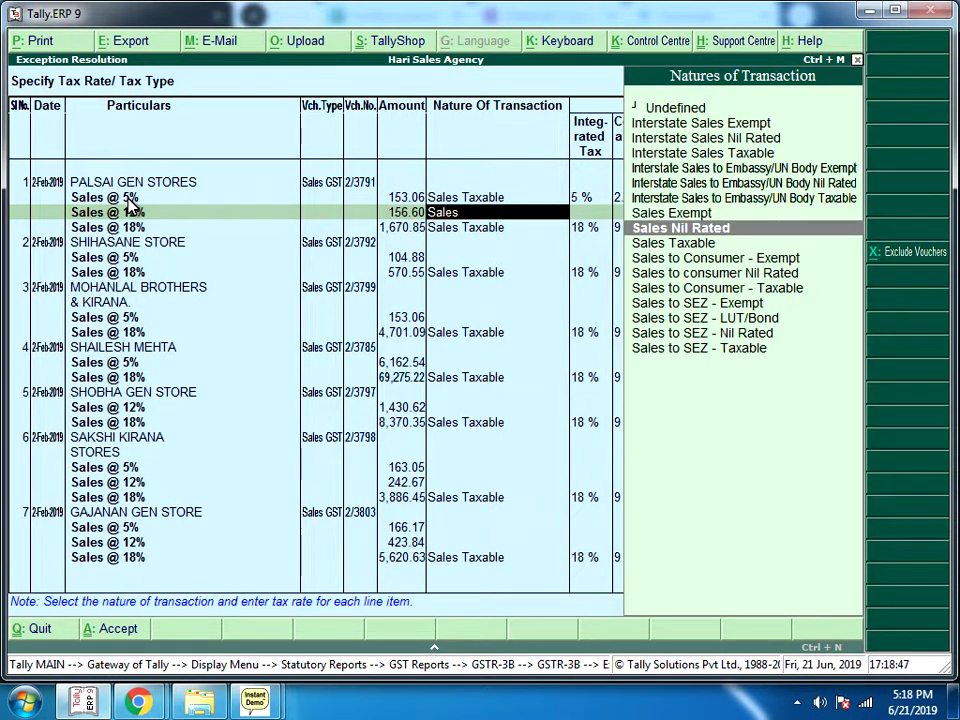
key("Down")
key("Return")
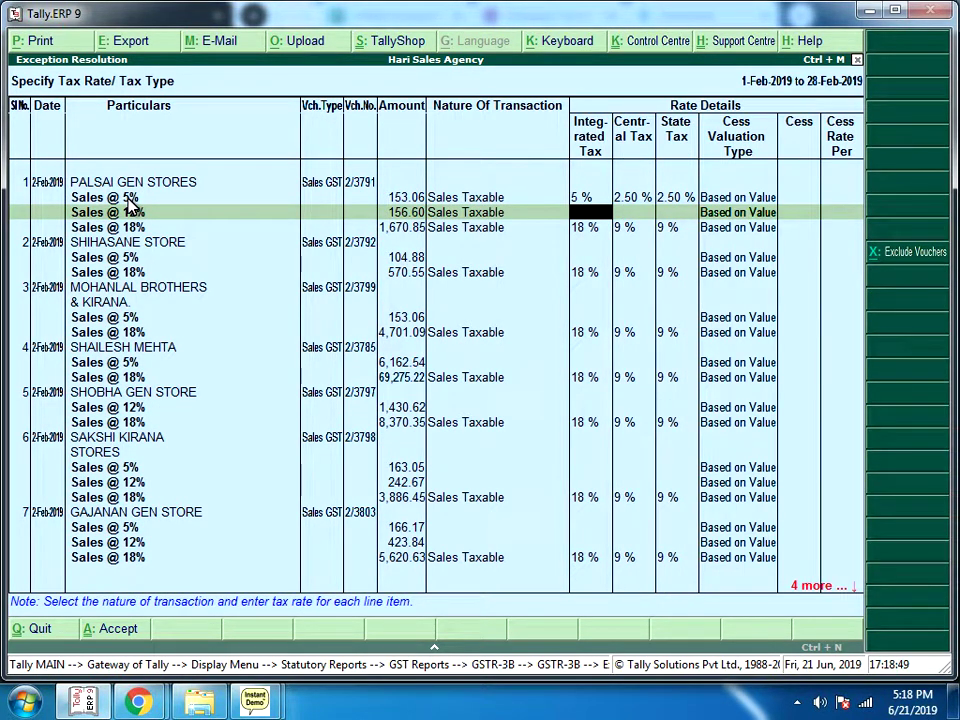
type("12")
key("Return")
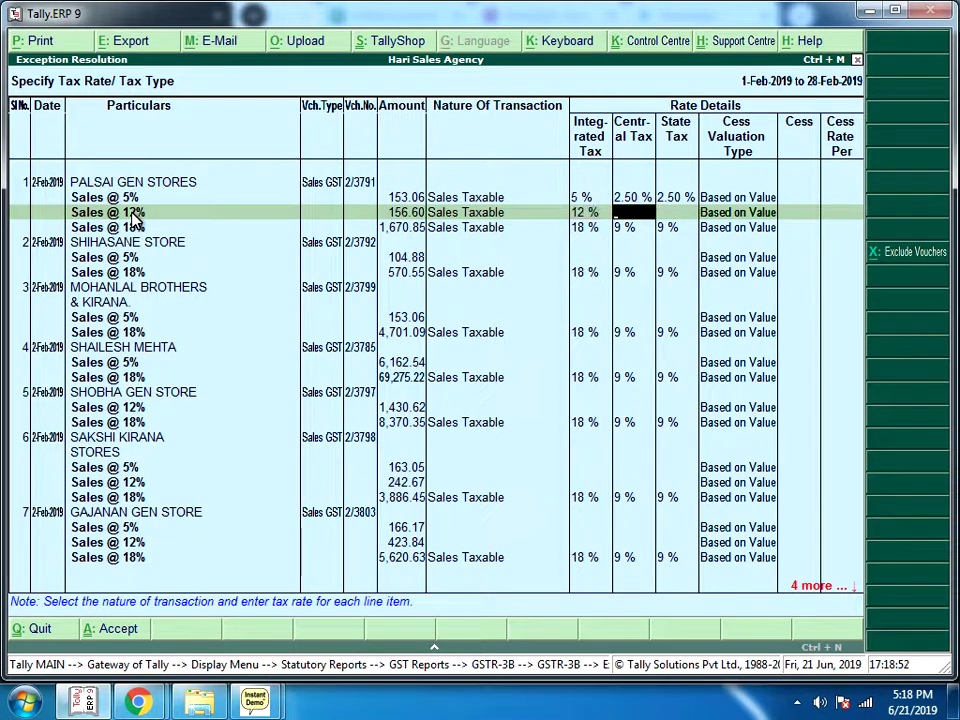
key("Return")
key("Return")
key("Return")
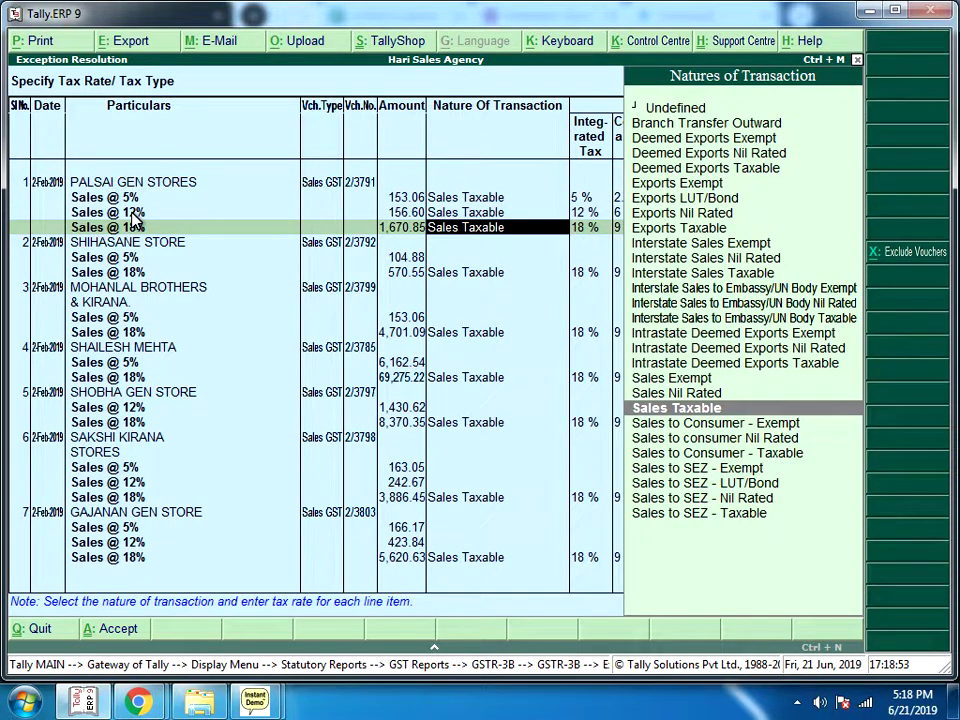
Keep the existing details of the first voucher's Sales @ 18% line and return to the list of exceptions.
key("Return")
key("Return")
key("Return")
key("Return")
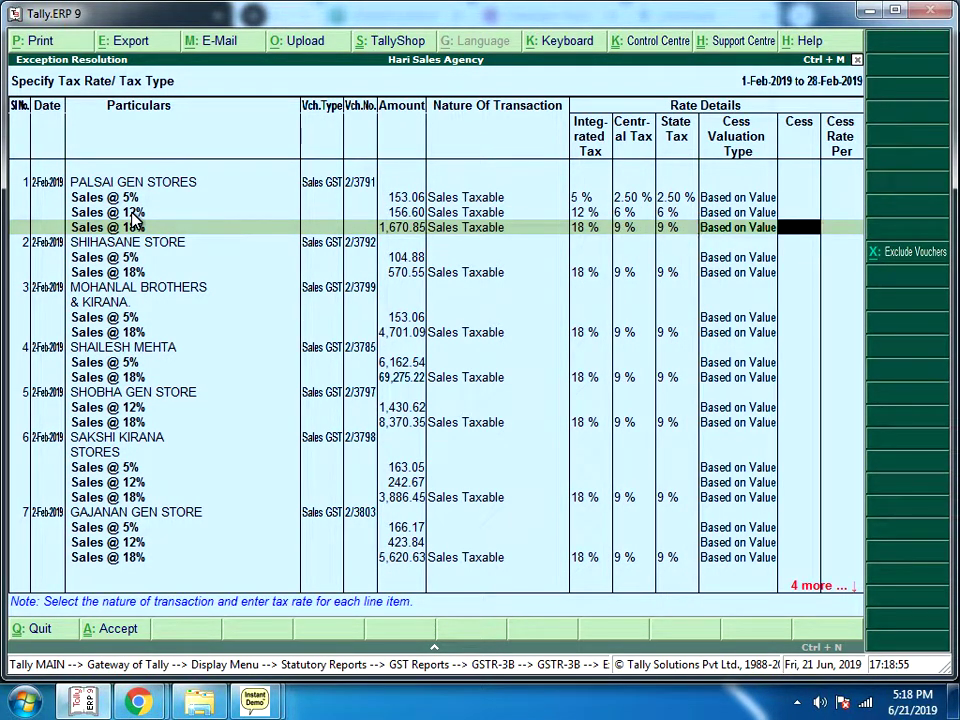
key("Return")
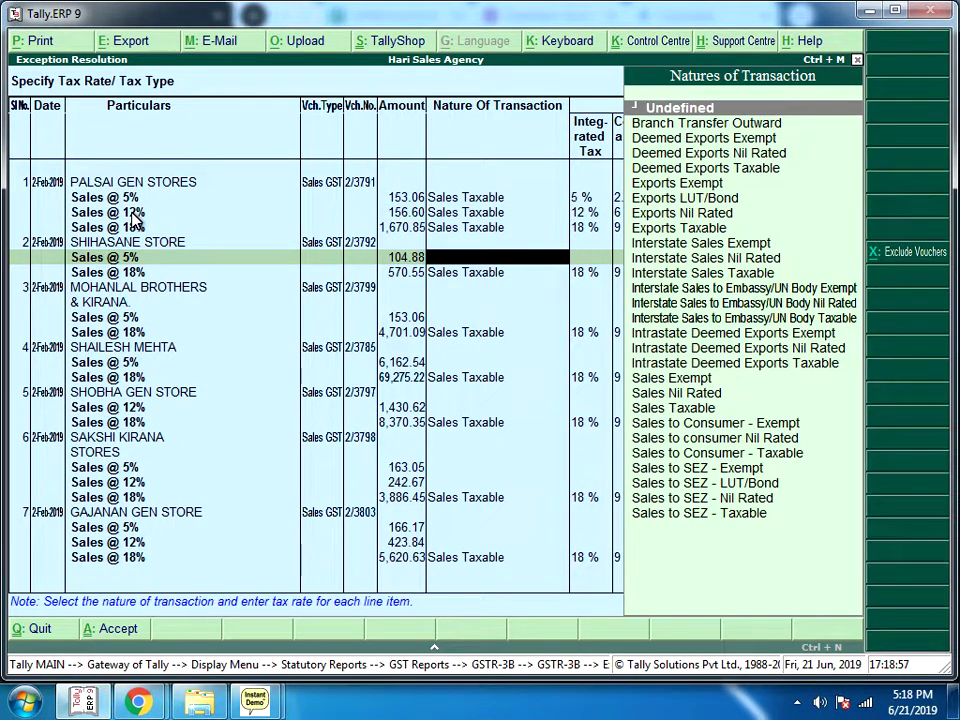
key("Escape")
key("Escape")
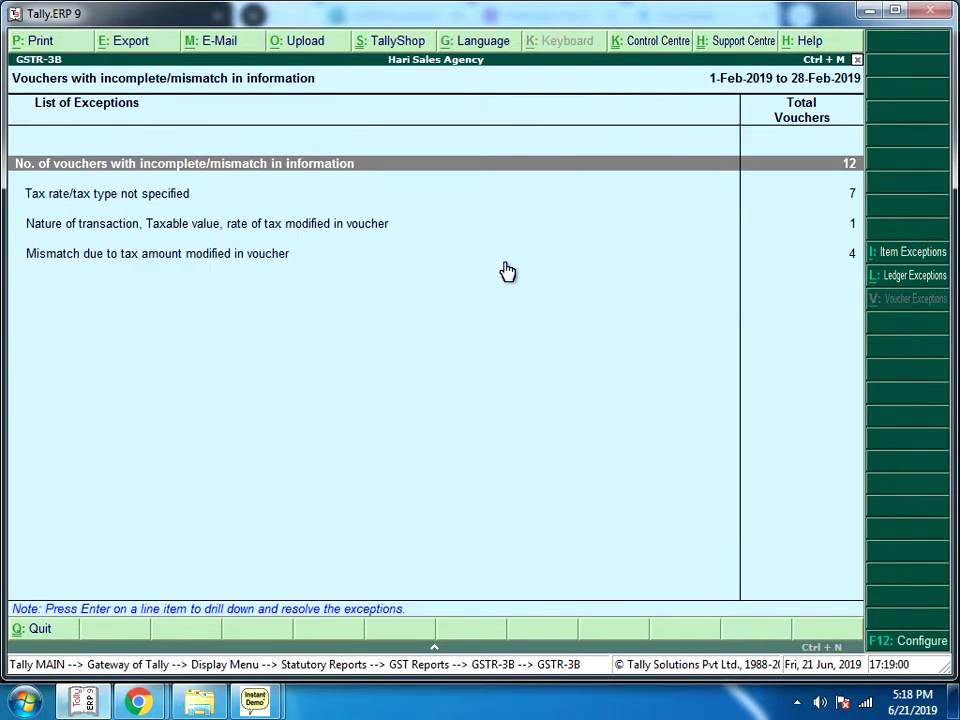
List all vouchers with incomplete or mismatched information and view the mismatch details of the PALSAI GEN STORES voucher.
double_click(664, 172)
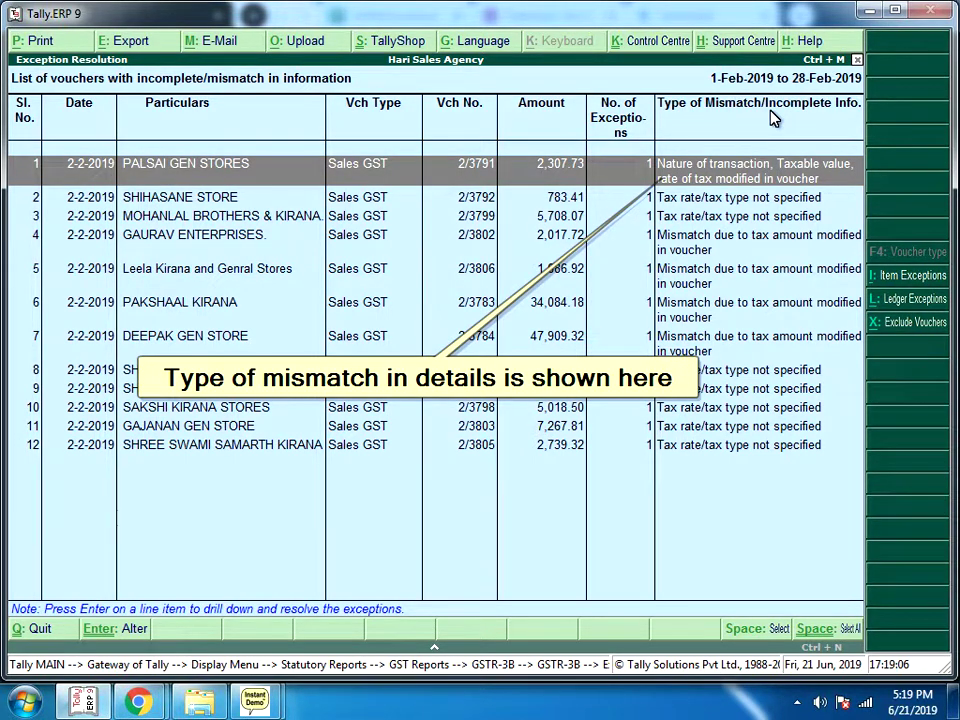
double_click(785, 178)
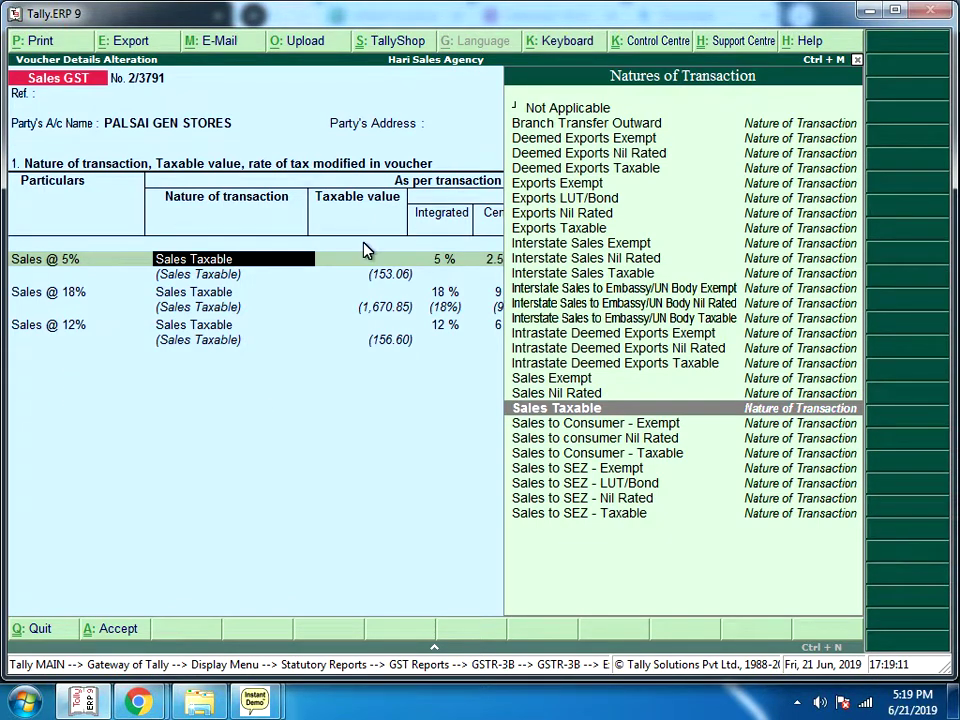
key("Escape")
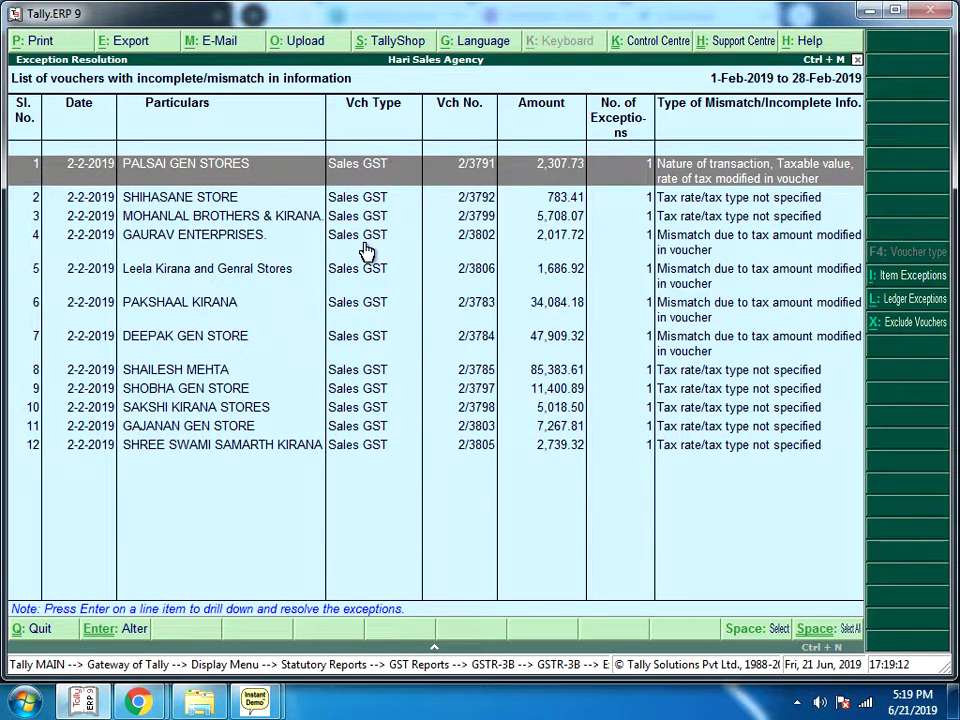
Open the PALSAI GEN STORES voucher for alteration and turn on Set/alter GST Details in its Sales @ 5% ledger.
key("ctrl+Return")
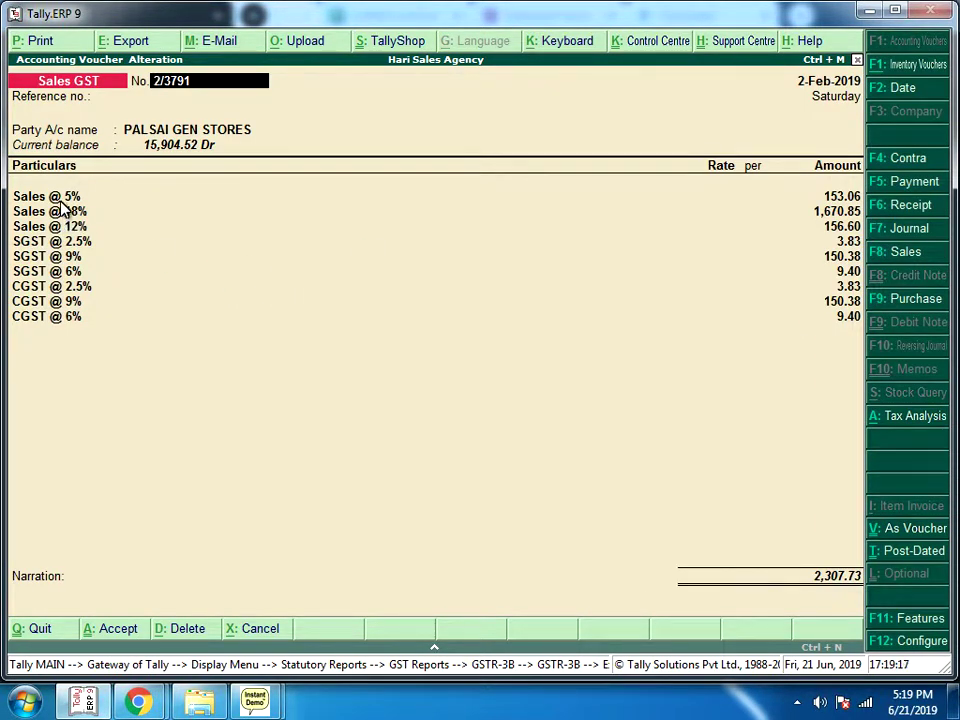
key("Return")
key("Return")
key("Return")
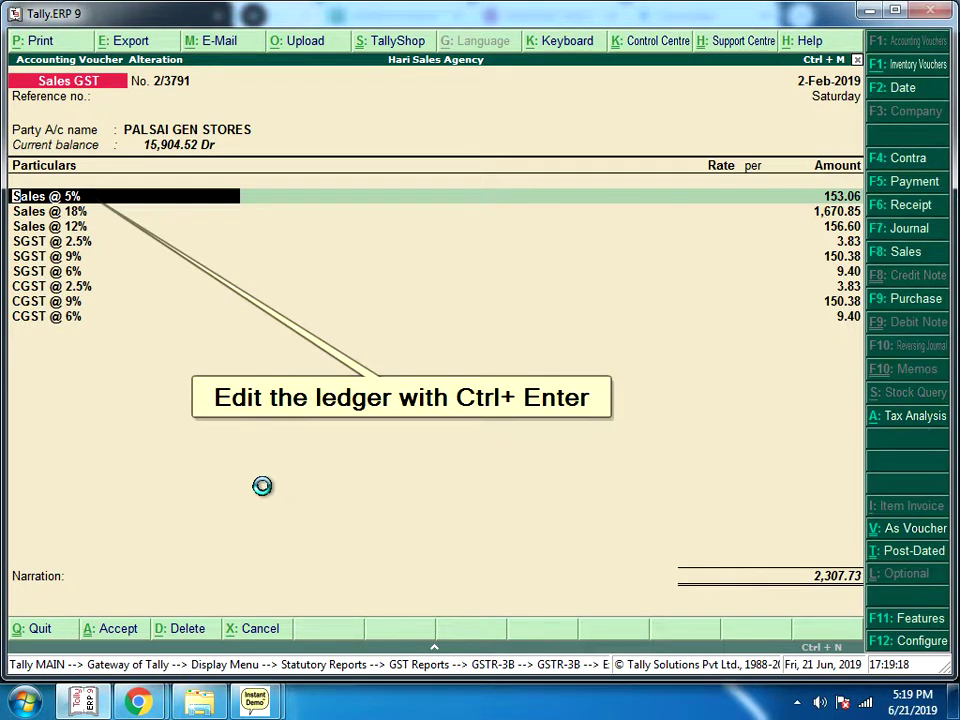
key("ctrl+Return")
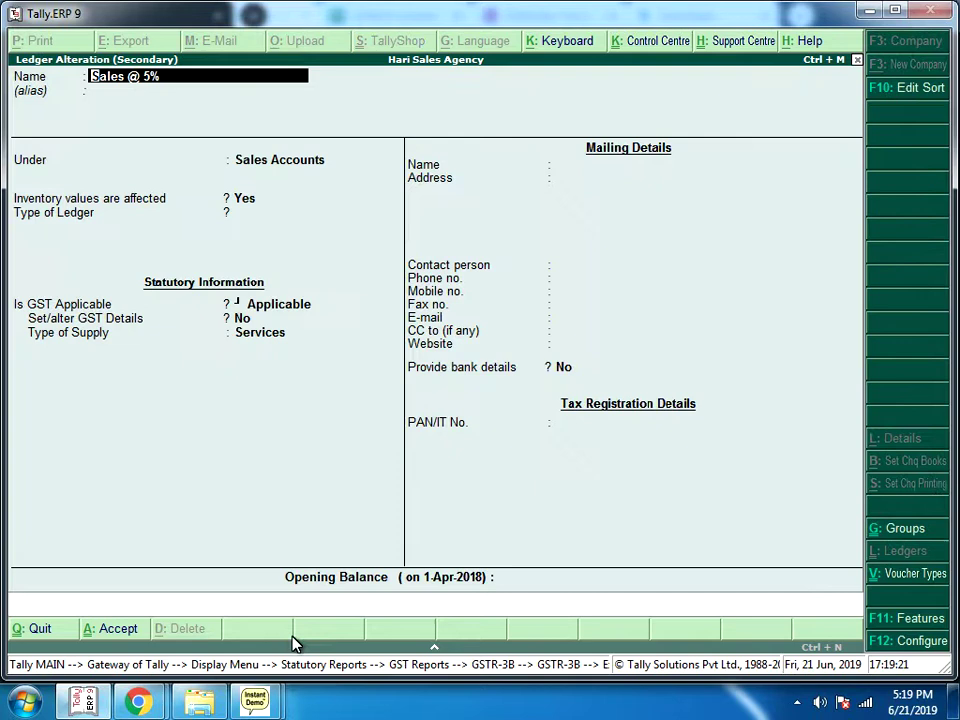
left_click(241, 318)
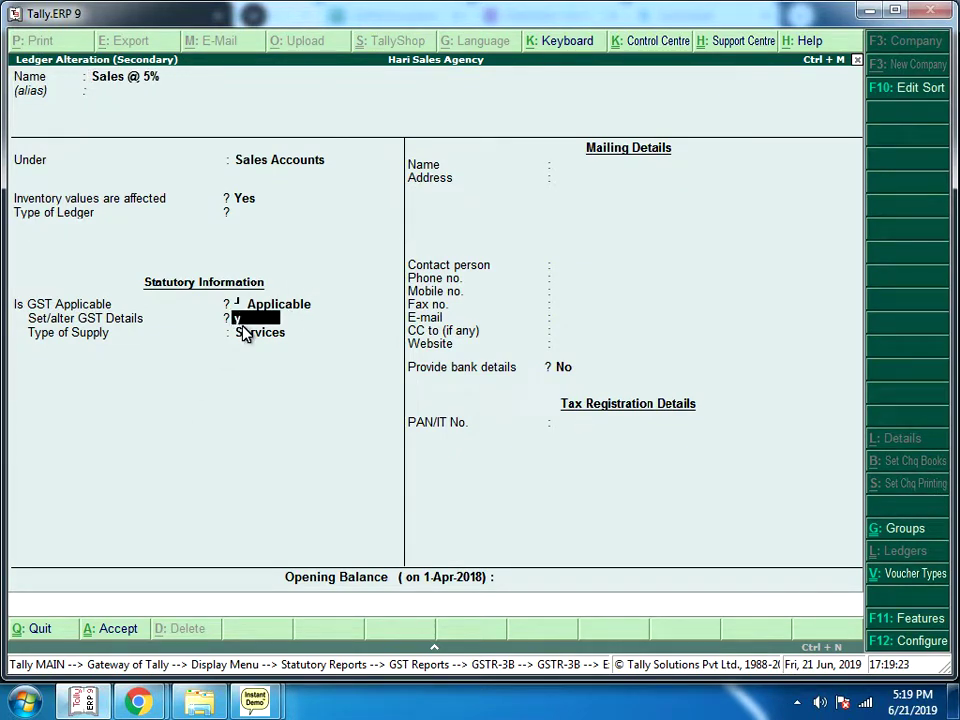
key("y")
key("Return")
key("Return")
key("Return")
key("Return")
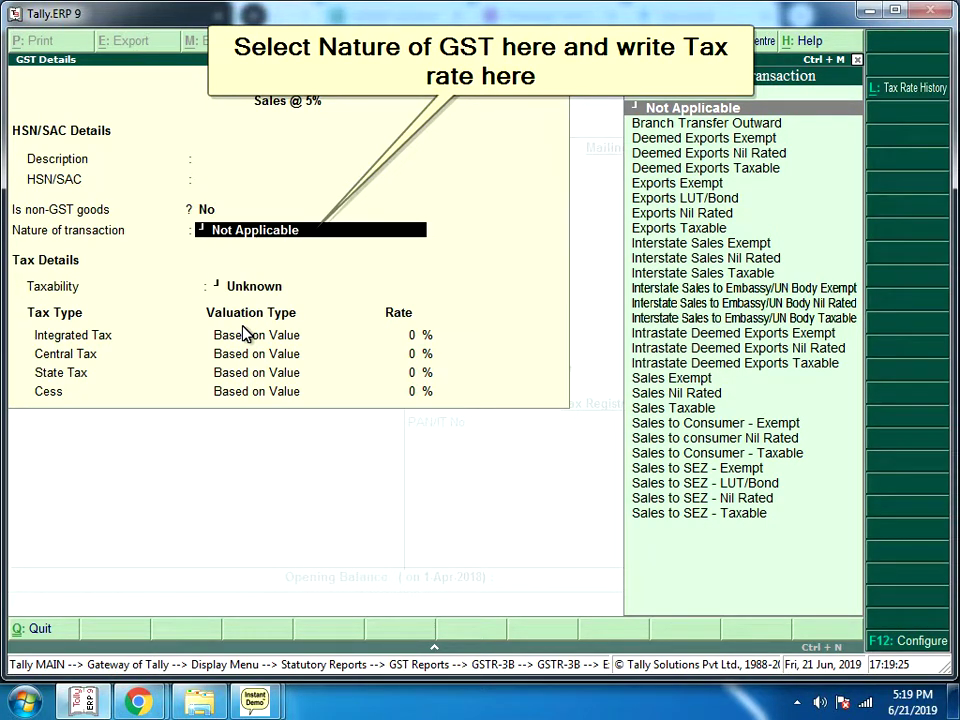
Set the Sales @ 5% ledger to Sales Taxable with 5% integrated, 2.5% central and 2.5% state tax, and save it.
type("Sa")
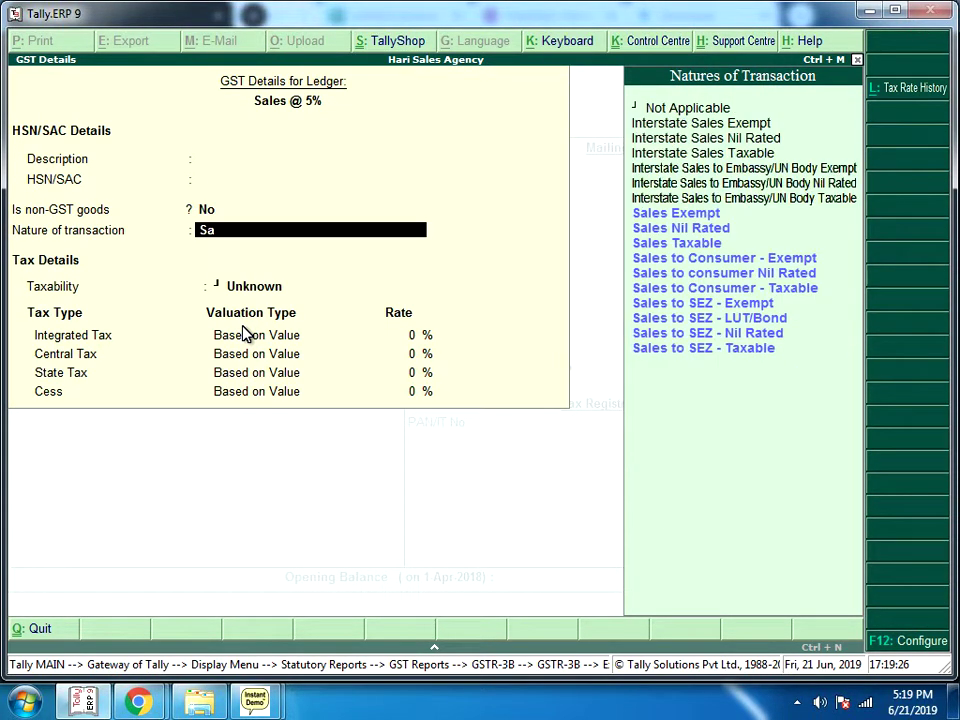
type("lesta")
key("Return")
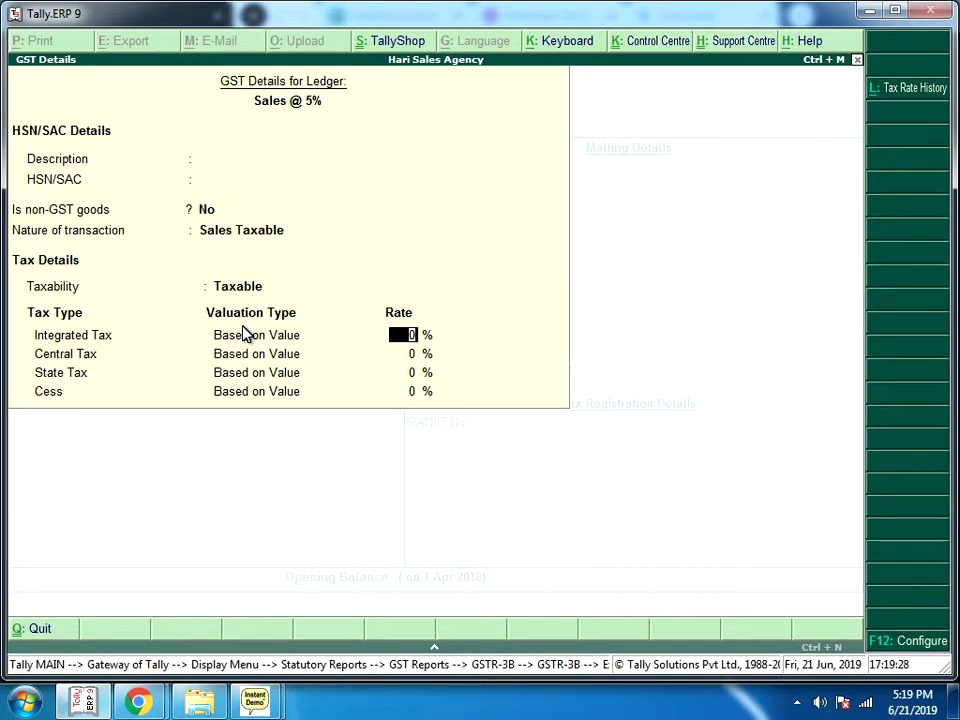
type("5")
key("Return")
key("Return")
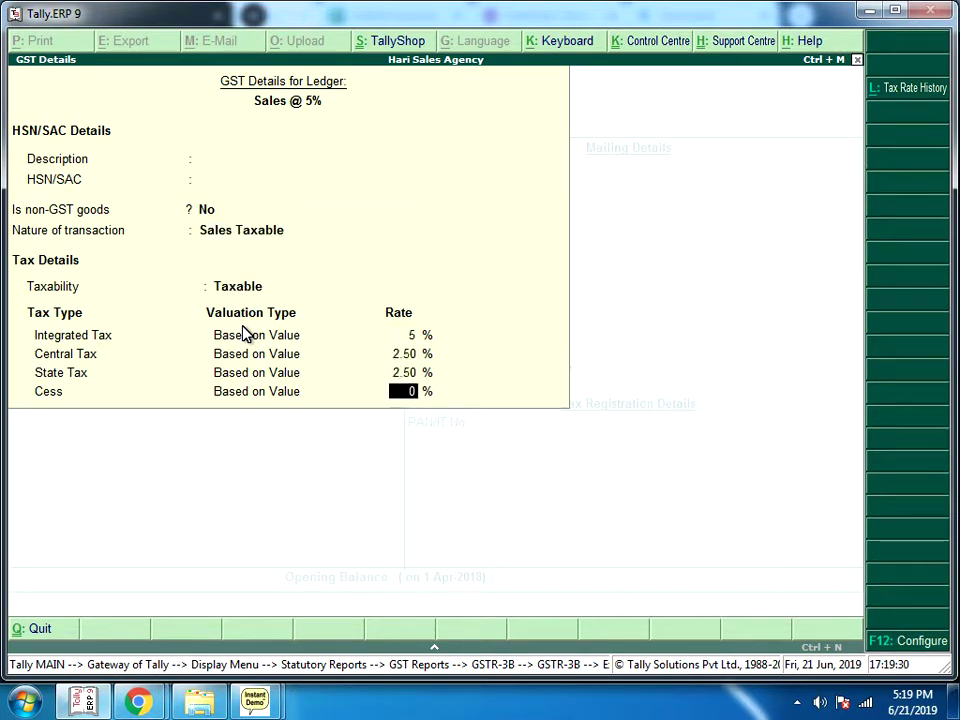
key("Return")
key("ctrl+a")
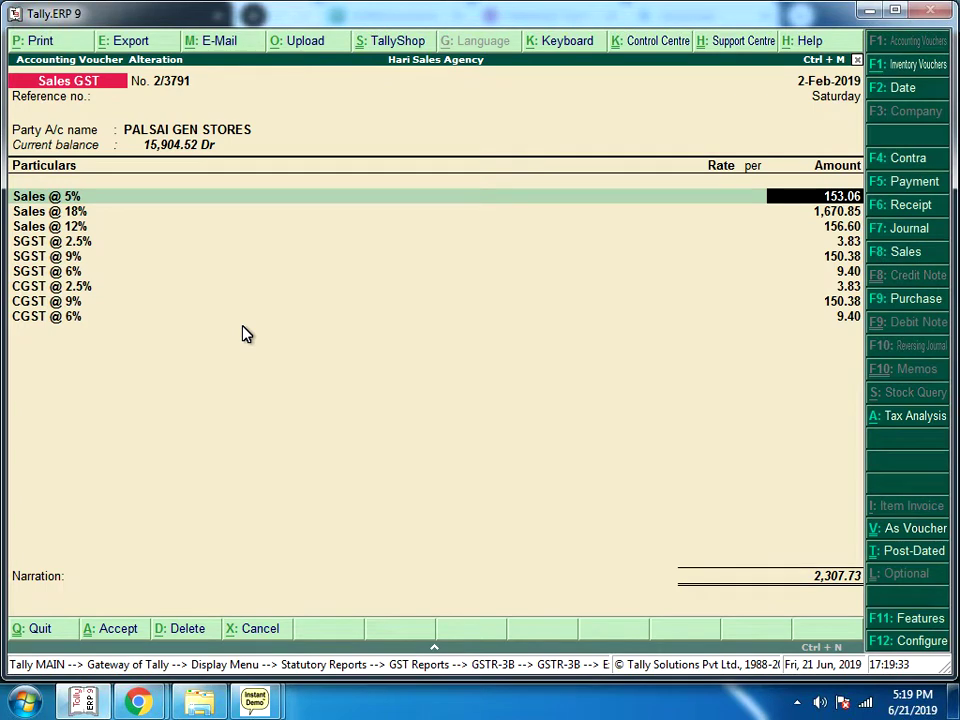
Open the Sales @ 18% ledger from the voucher and turn on Set/alter GST Details.
key("Down")
key("alt+Return")
key("Return")
key("Return")
key("Return")
key("Return")
key("Return")
key("Return")
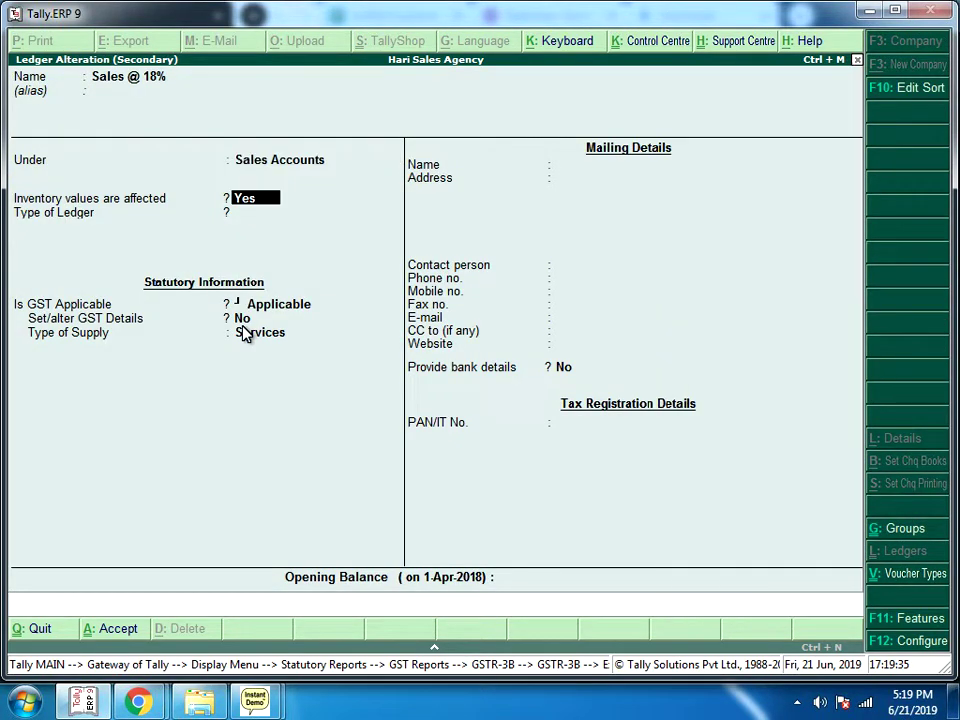
key("y")
key("Return")
key("Return")
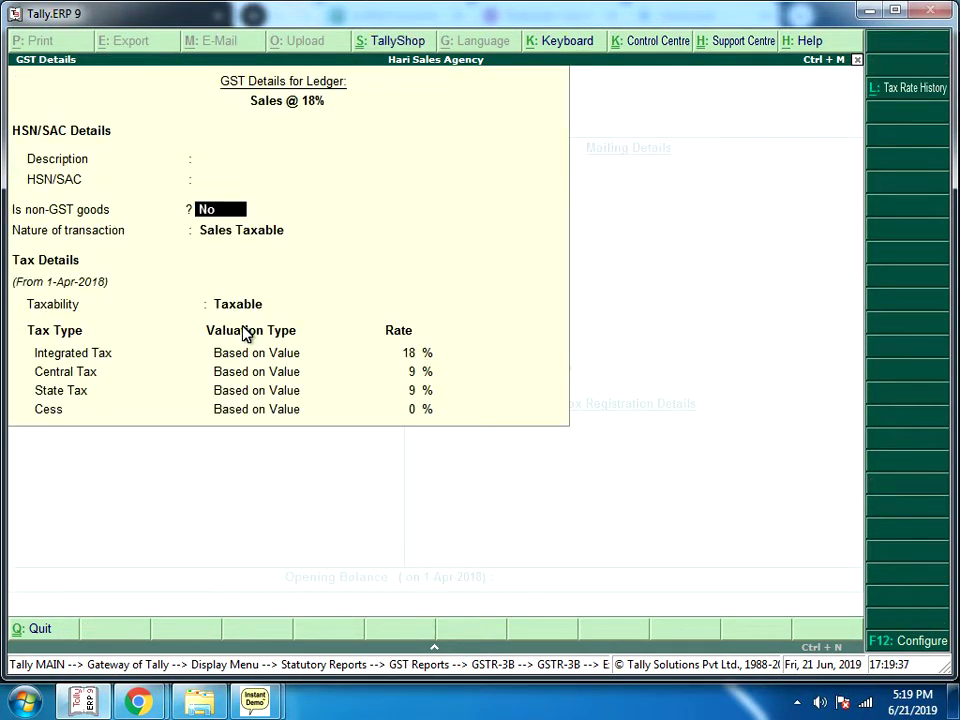
Keep the existing GST details of the Sales @ 18% ledger and save the ledger.
key("Return")
key("Return")
key("Return")
key("Return")
key("Return")
key("Return")
key("Return")
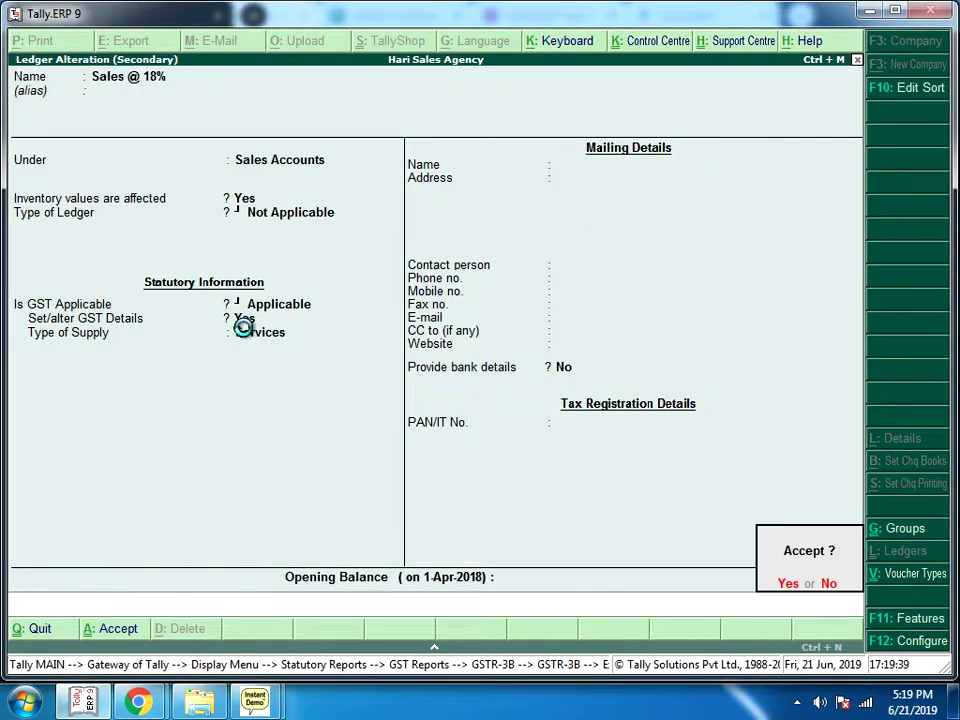
key("Return")
Open the Sales @ 12% ledger from the voucher and turn on Set/alter GST Details.
key("Down")
key("Return")
key("Return")
key("Return")
key("Return")
key("Return")
key("Return")
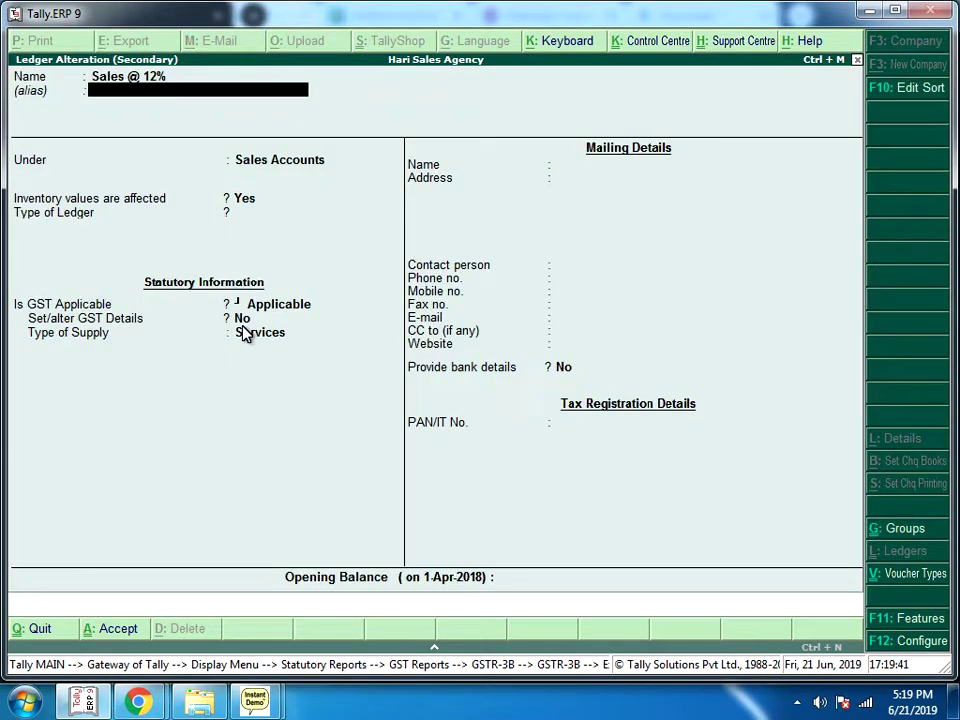
key("y")
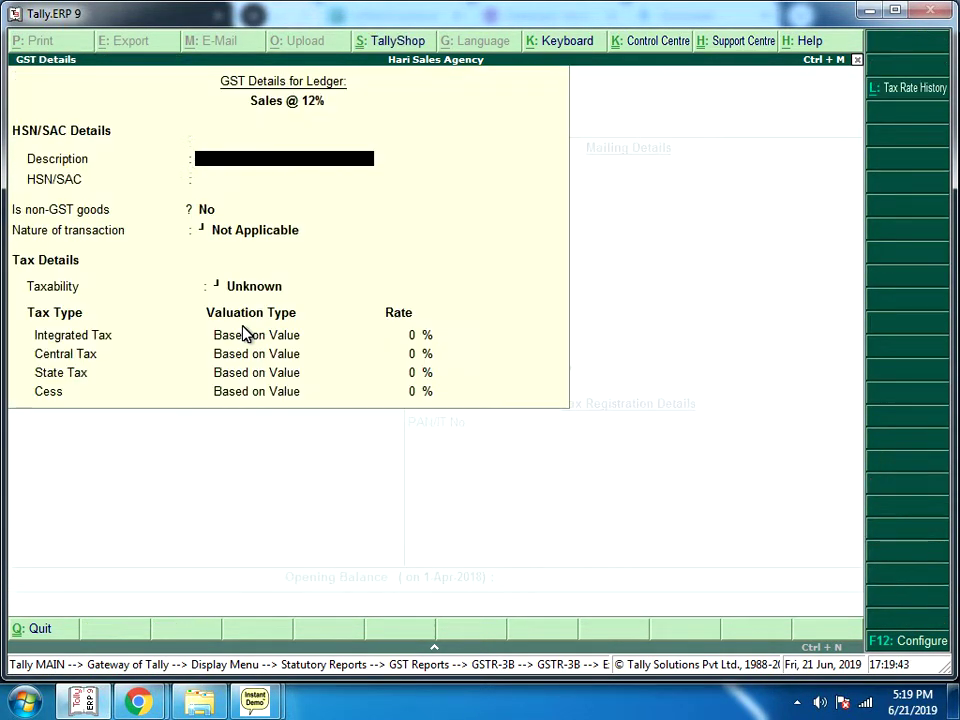
Set the Sales @ 12% ledger to Sales Taxable with 12% integrated tax and save the ledger.
key("Return")
key("Return")
key("Return")
type("Sales")
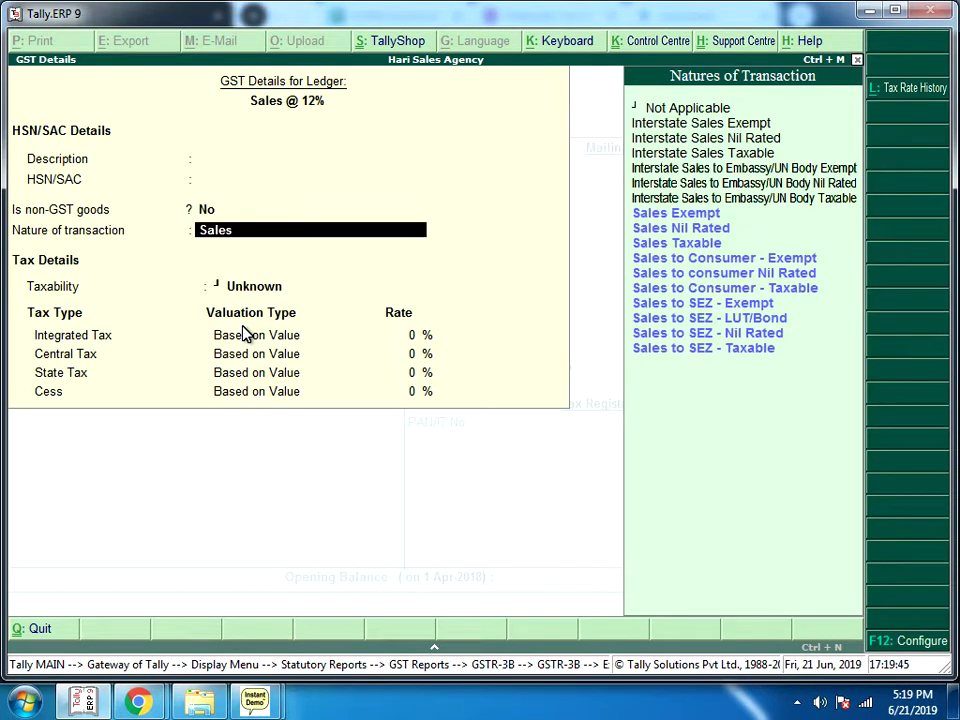
key("Down")
key("Down")
key("Return")
type("12")
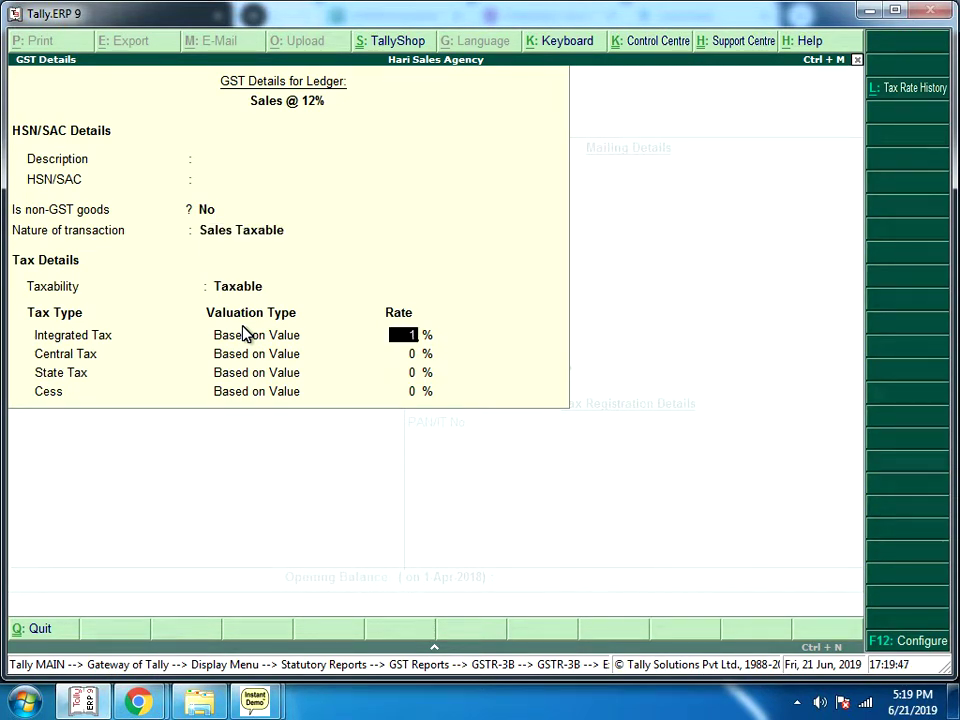
key("Return")
key("Return")
key("Return")
key("Return")
key("Return")
key("Return")
key("Return")
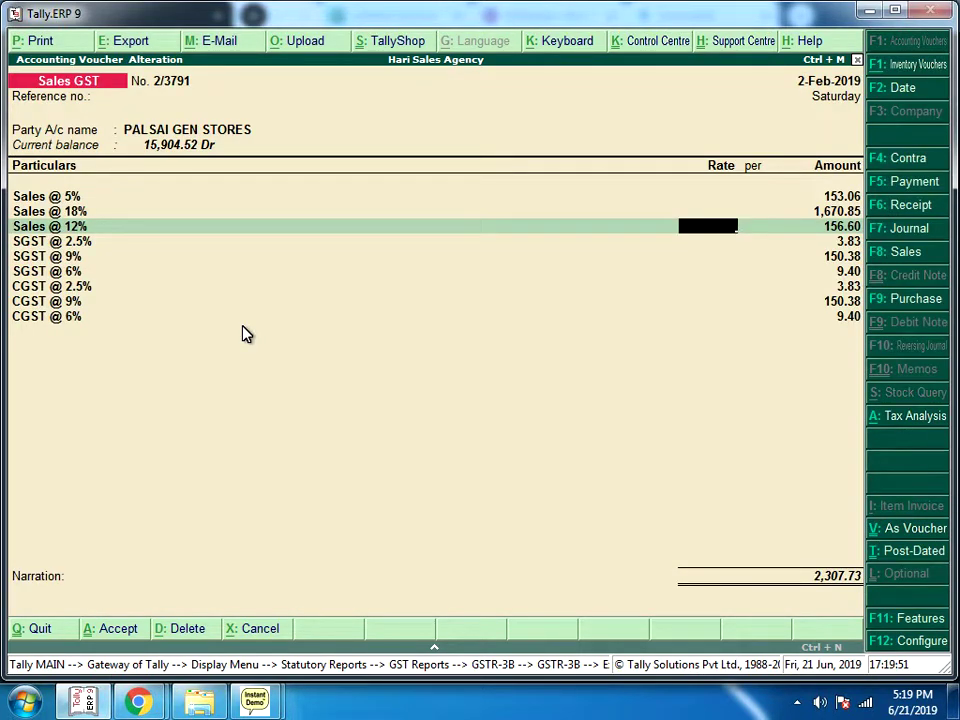
Keep the remaining lines of the PALSAI GEN STORES voucher as entered and save the voucher.
key("Return")
key("Return")
key("Return")
key("Return")
key("Return")
key("Return")
key("Return")
key("Return")
key("Return")
key("Return")
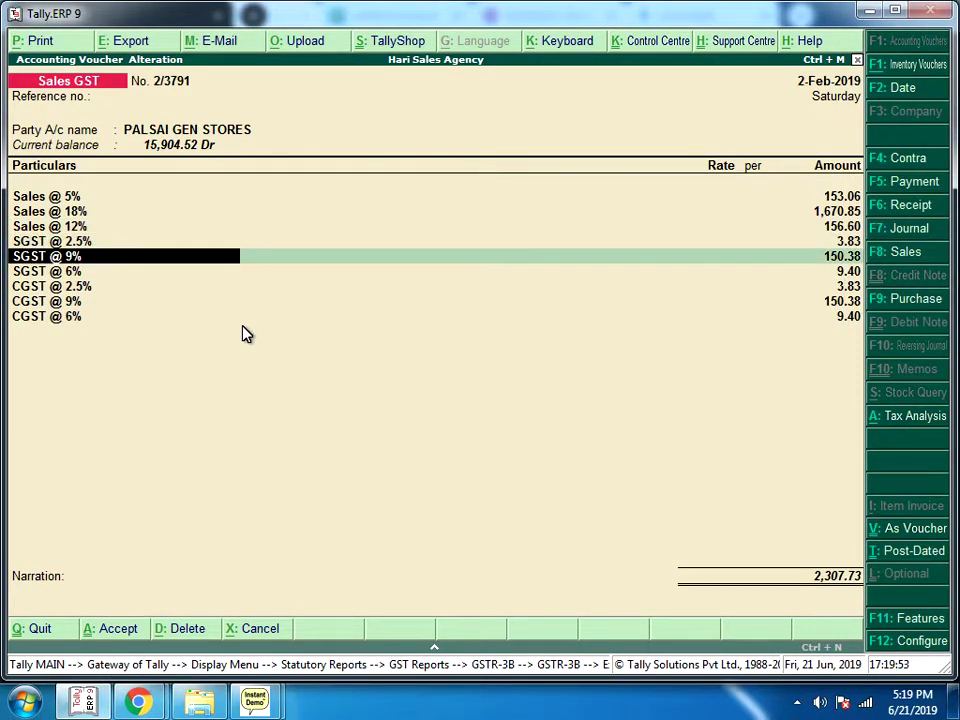
key("Return")
key("Return")
key("Return")
key("Return")
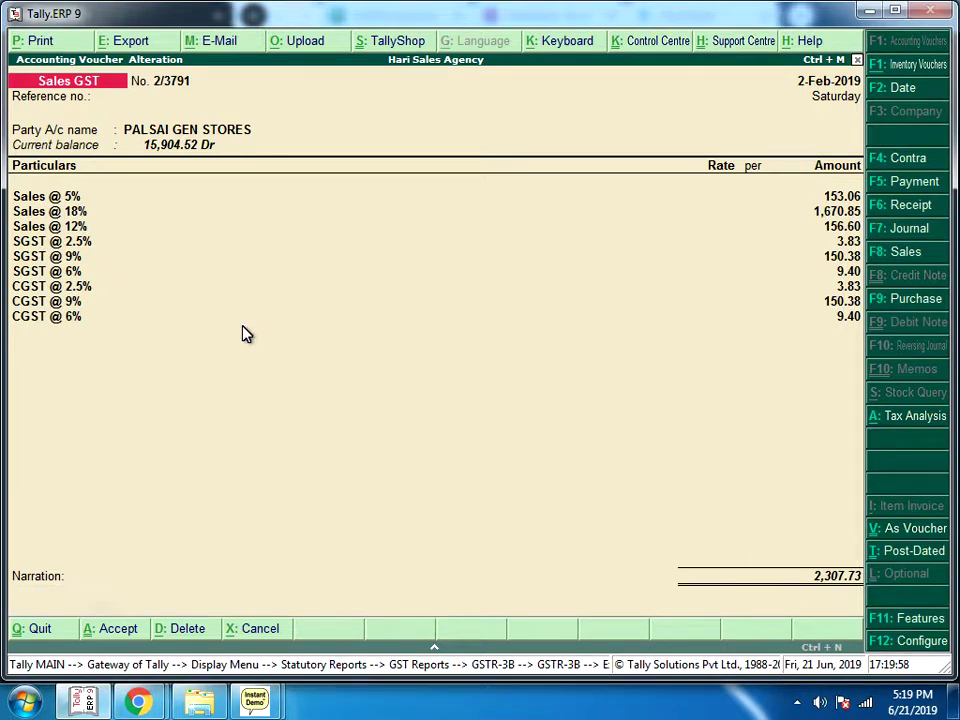
key("Return")
key("Return")
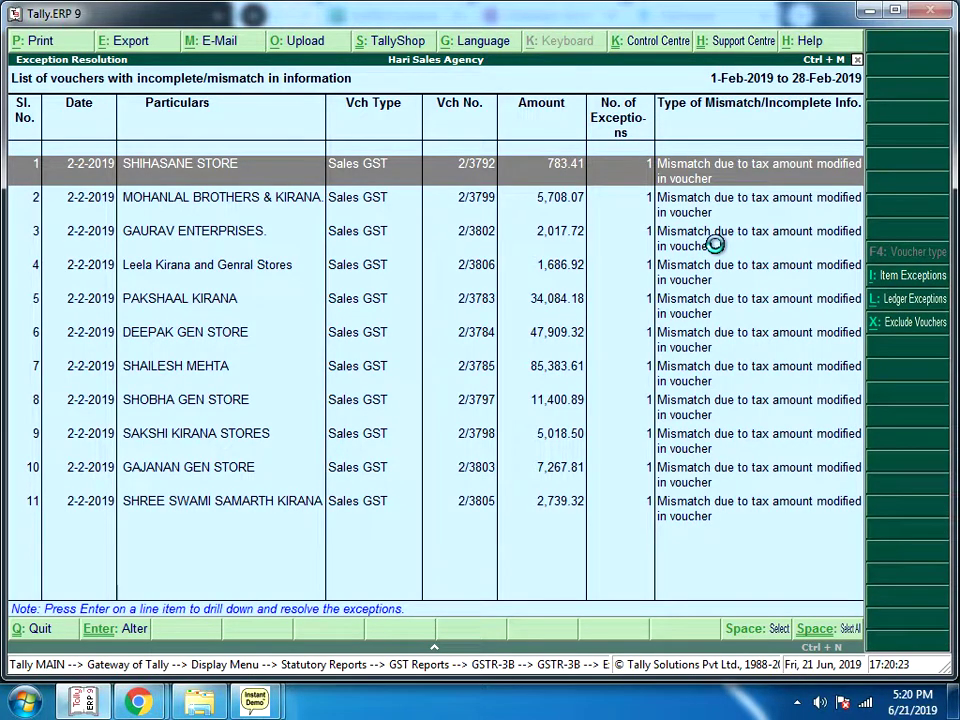
Return to the list of exceptions and open the vouchers mismatched due to tax amount modified in voucher.
key("Escape")
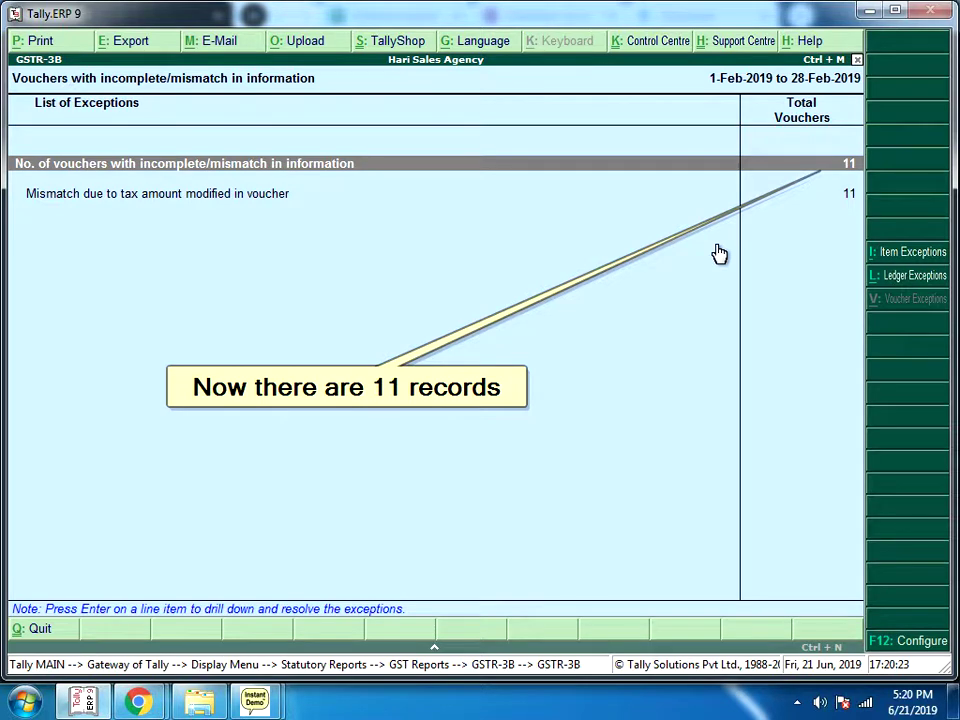
key("Down")
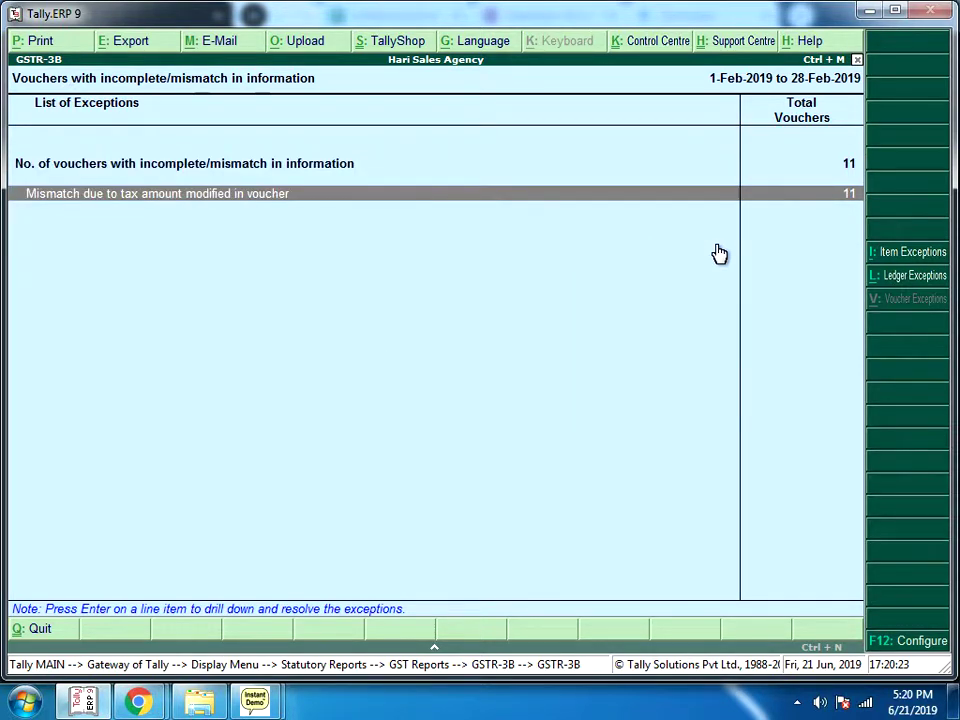
key("Return")
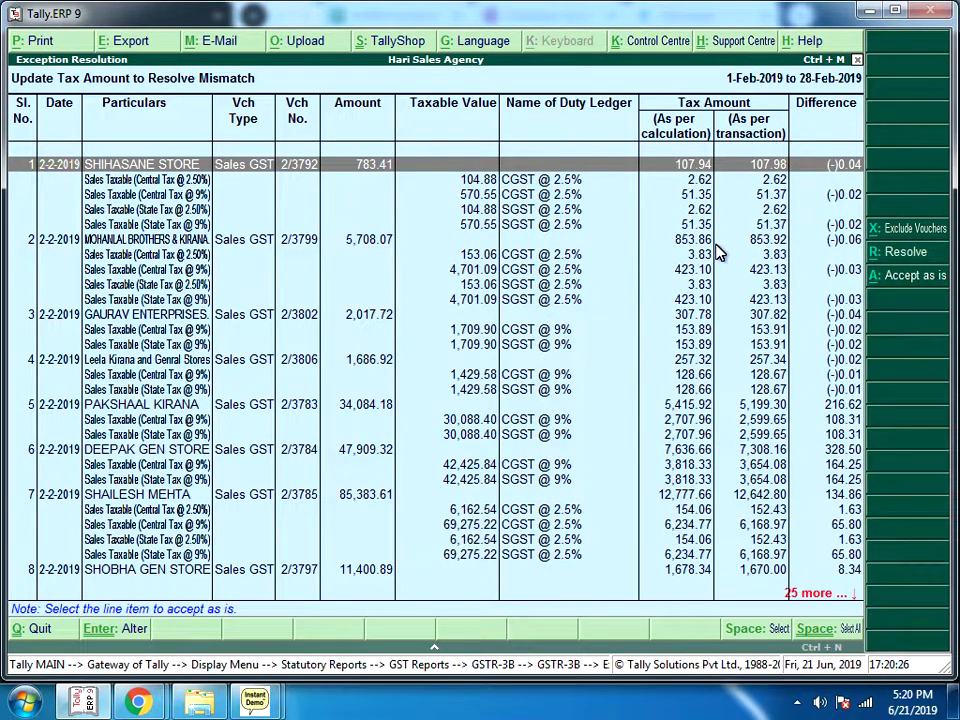
Select the SHIHASANE STORE voucher row together with its 9% central tax and 9% state tax lines.
key("Down")
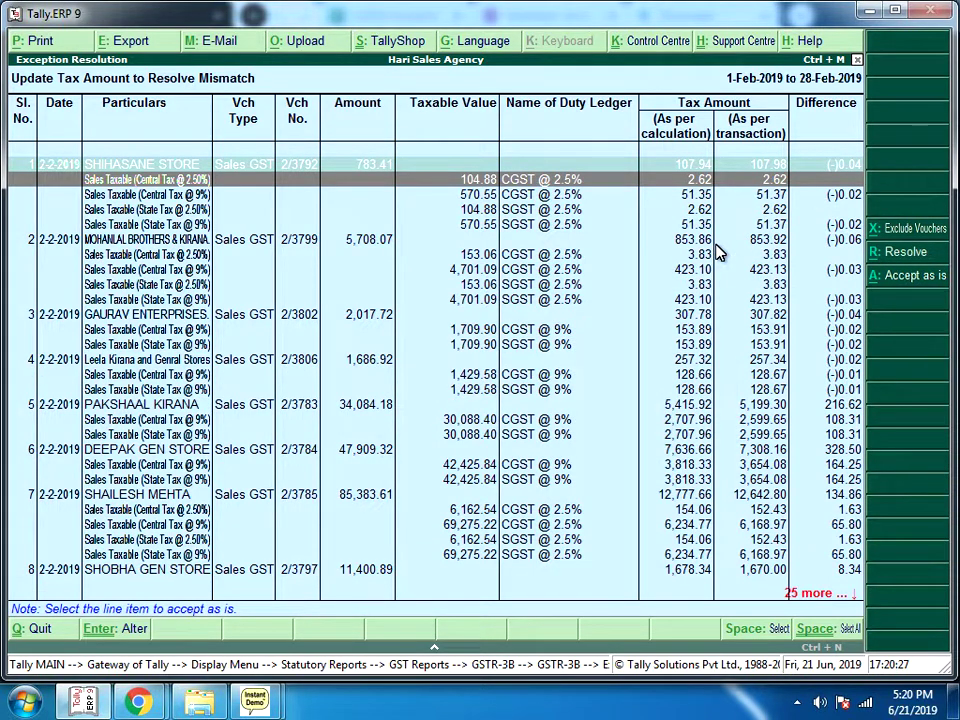
key("Down")
key("Down")
key("Down")
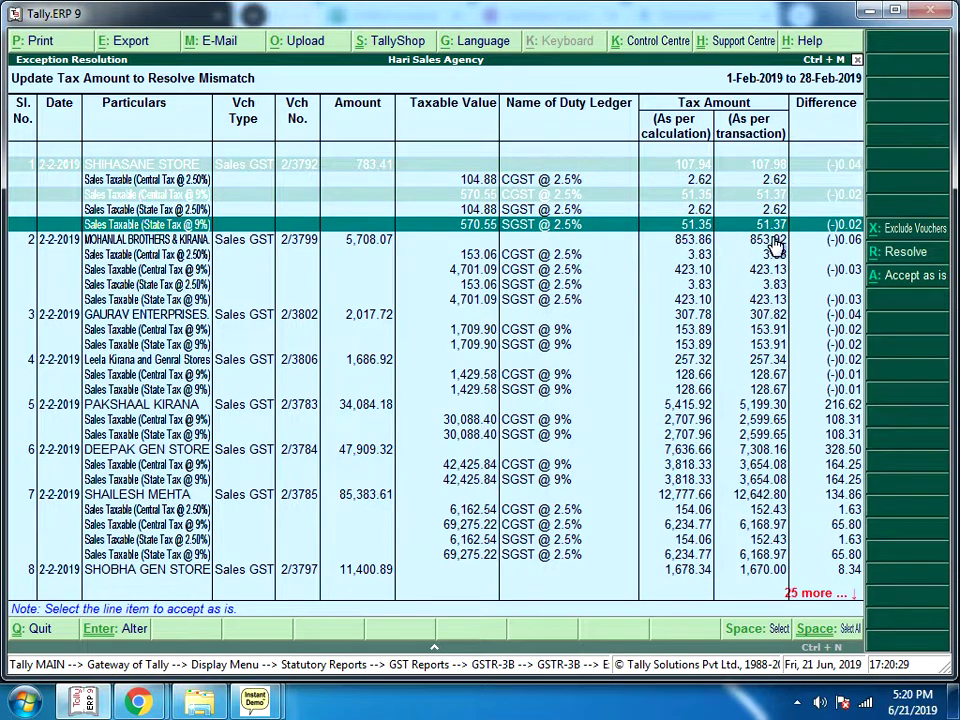
Add all lines of the next three vouchers, through Leela Kirana and Genral Stores, to the selection.
key("Down")
key("Down")
key("Up")
key("Down")
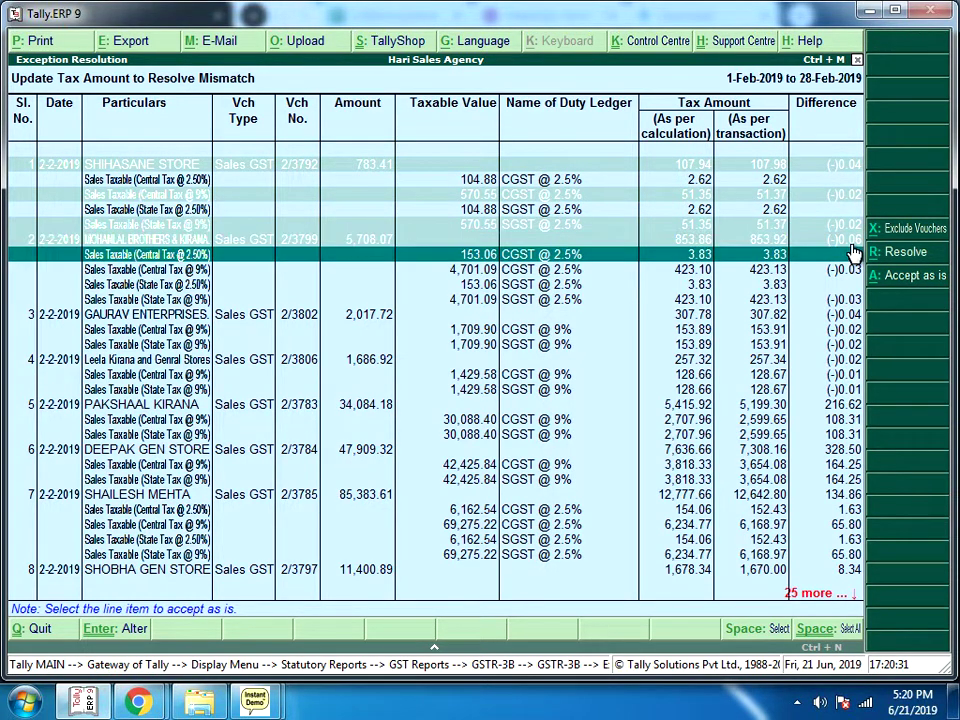
key("space")
key("space")
key("space")
key("space")
key("space")
key("space")
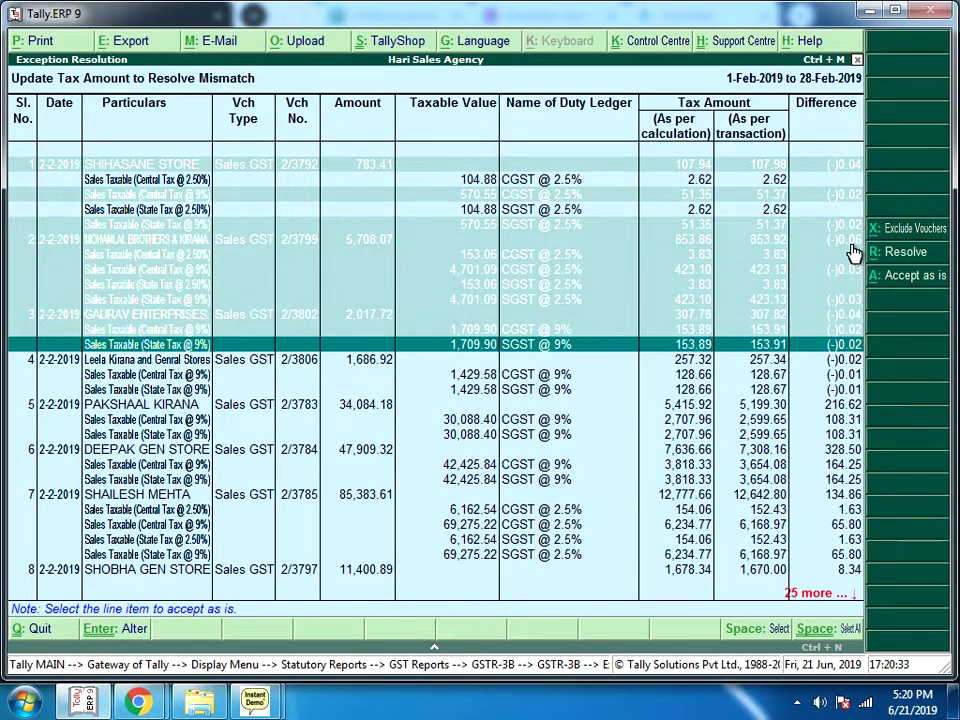
key("space")
key("space")
key("space")
key("space")
Select every line from the end of the list up to the first tax line under the SHOBHA GEN STORE voucher.
key("Down")
key("Down")
key("Down")
key("Down")
key("Down")
key("Down")
key("Down")
key("Down")
key("Down")
key("Down")
key("Down")
key("Down")
key("Down")
key("Down")
key("Down")
key("Down")
key("Down")
key("Down")
key("Down")
key("Down")
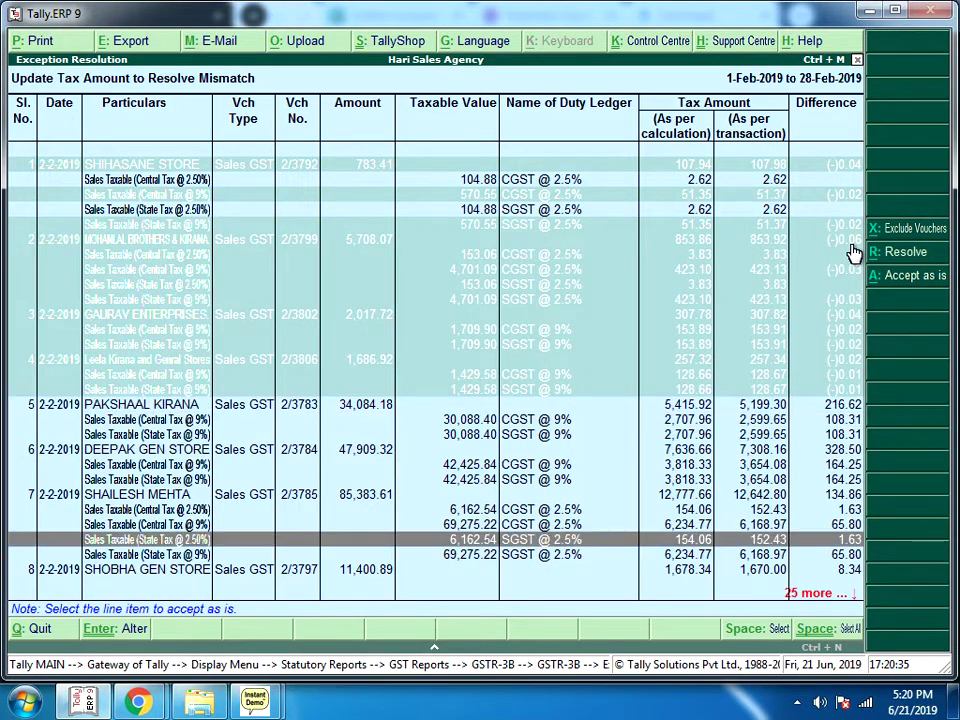
key("Down")
key("Down")
key("Down")
key("Down")
key("Down")
key("Down")
key("Down")
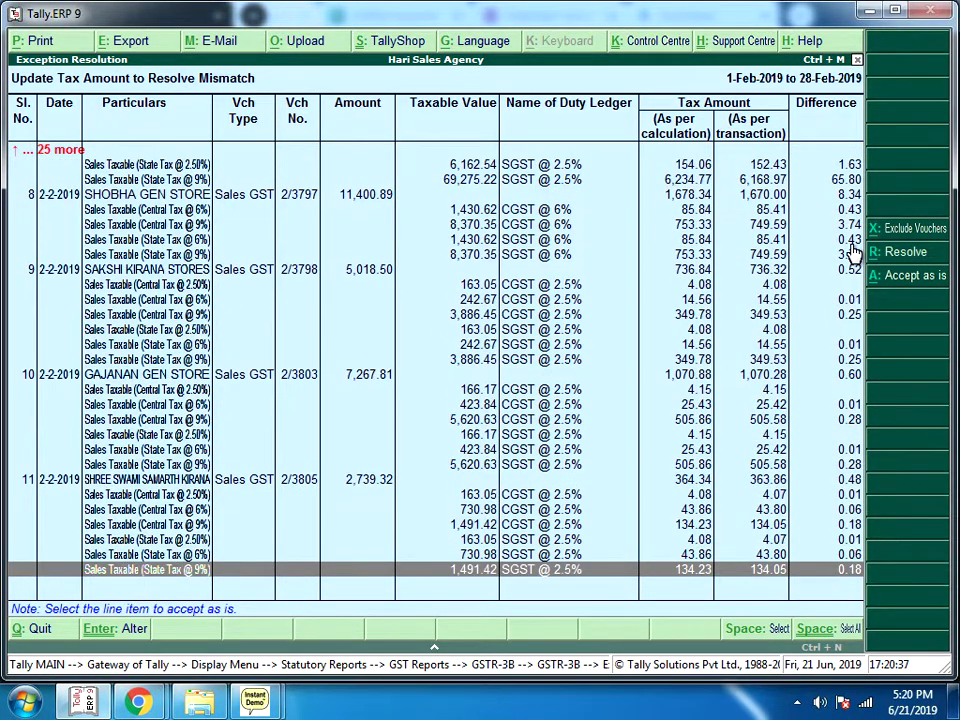
key("space")
key("shift+Up")
key("shift+Up")
key("shift+Up")
key("shift+Up")
key("shift+Up")
key("shift+Up")
key("shift+Up")
key("shift+Up")
key("shift+Up")
key("shift+Up")
key("shift+Up")
key("shift+Up")
key("shift+Up")
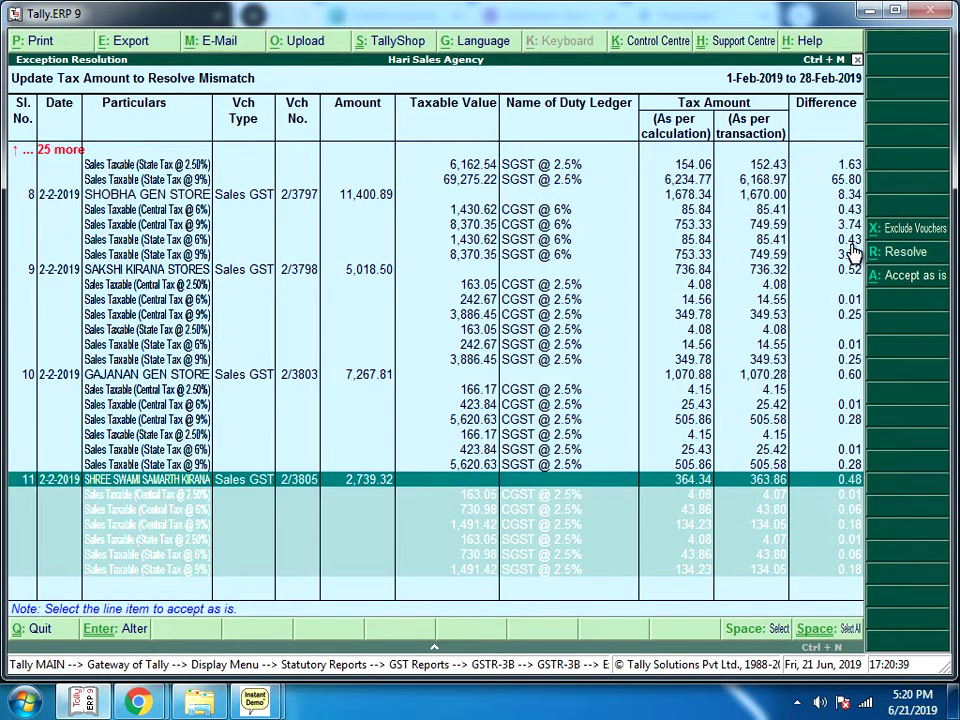
key("shift+Up")
key("shift+Up")
key("shift+Up")
key("shift+Up")
key("shift+Up")
key("shift+Up")
key("shift+Up")
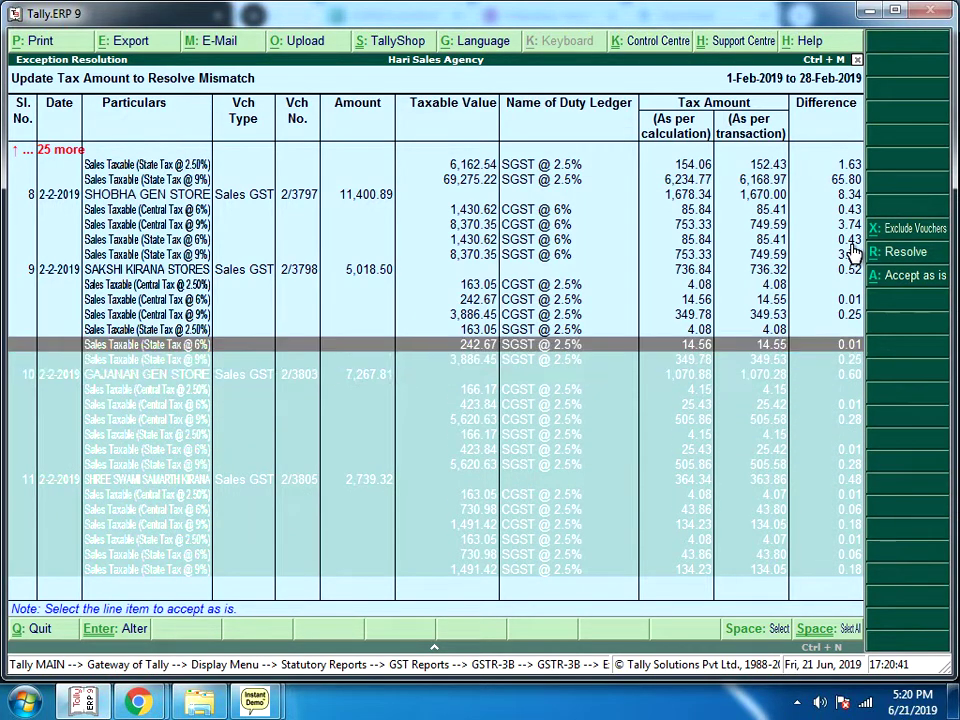
key("shift+Up")
key("shift+Up")
key("shift+Up")
key("shift+Up")
key("shift+Up")
key("shift+Up")
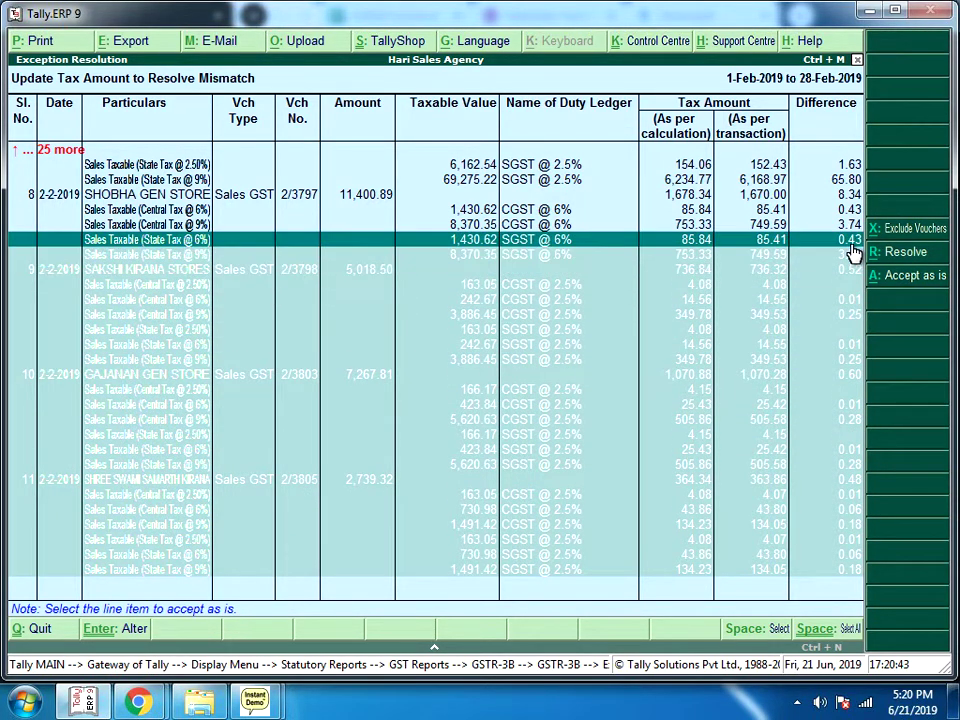
key("shift+Down")
key("Up")
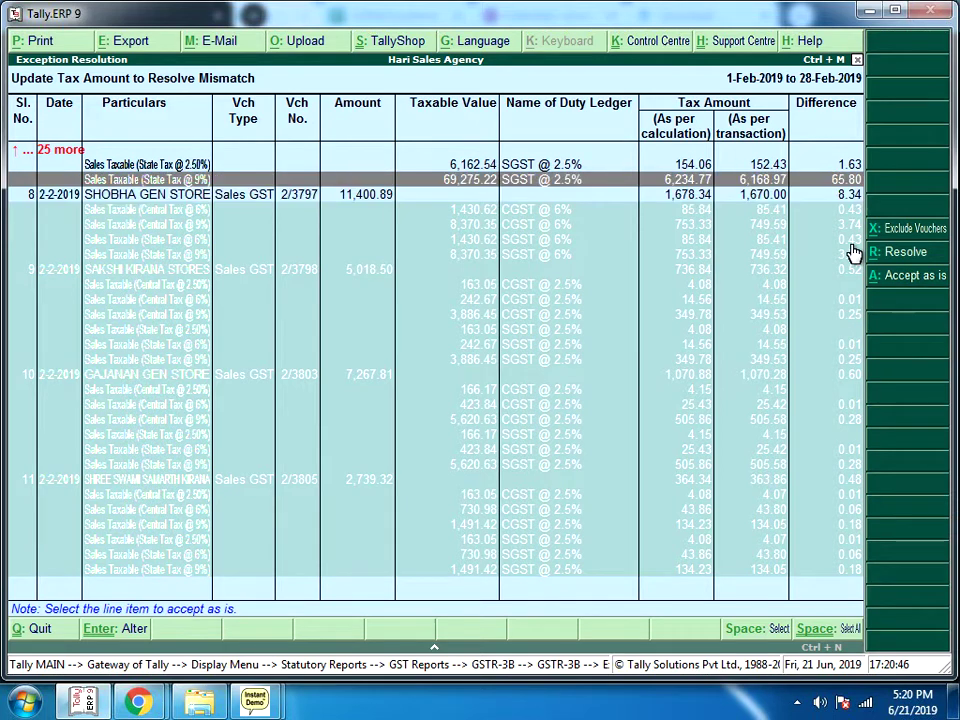
Remove the 9% central tax and 9% state tax lines of the SHOBHA GEN STORE voucher from the selection.
key("Down")
key("Down")
key("Down")
key("space")
key("Down")
key("Down")
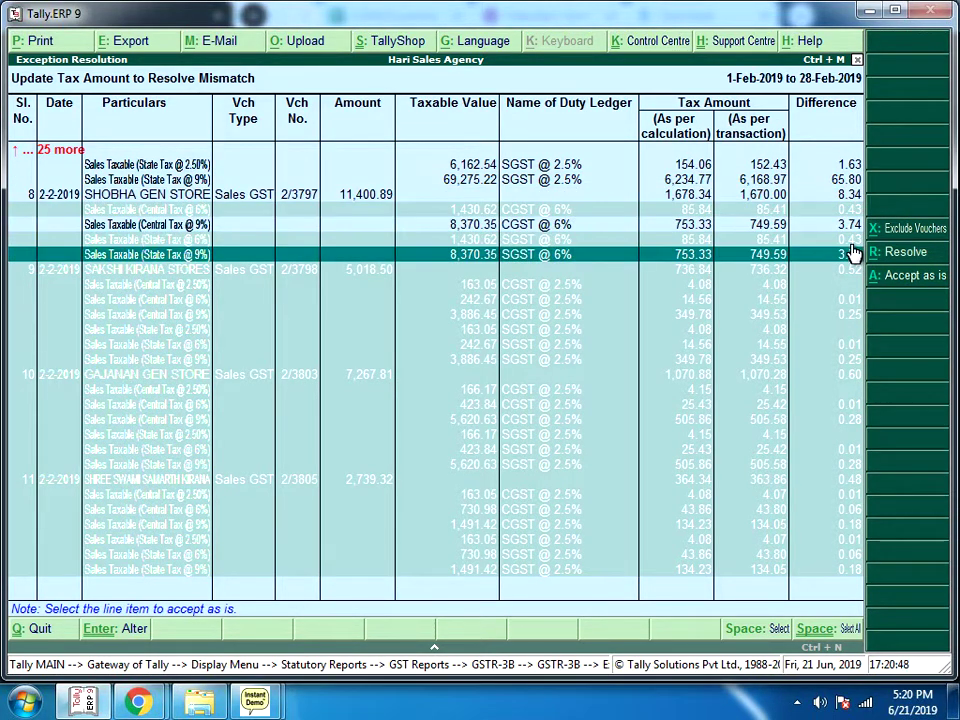
key("space")
Accept the selected vouchers with small tax differences as is, leaving the PAKSHAAL KIRANA, DEEPAK GEN STORE and 85,383.61 vouchers unselected.
key("Up")
key("Up")
key("Up")
key("Up")
key("Up")
key("Up")
key("Up")
key("Up")
key("Up")
key("Up")
key("Up")
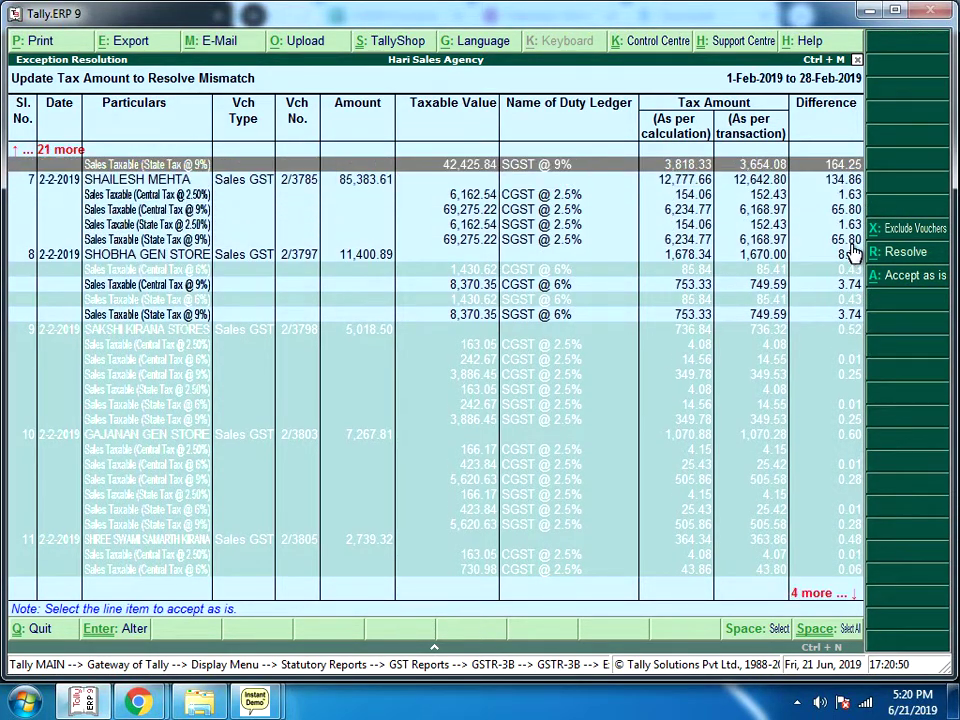
left_click(922, 278)
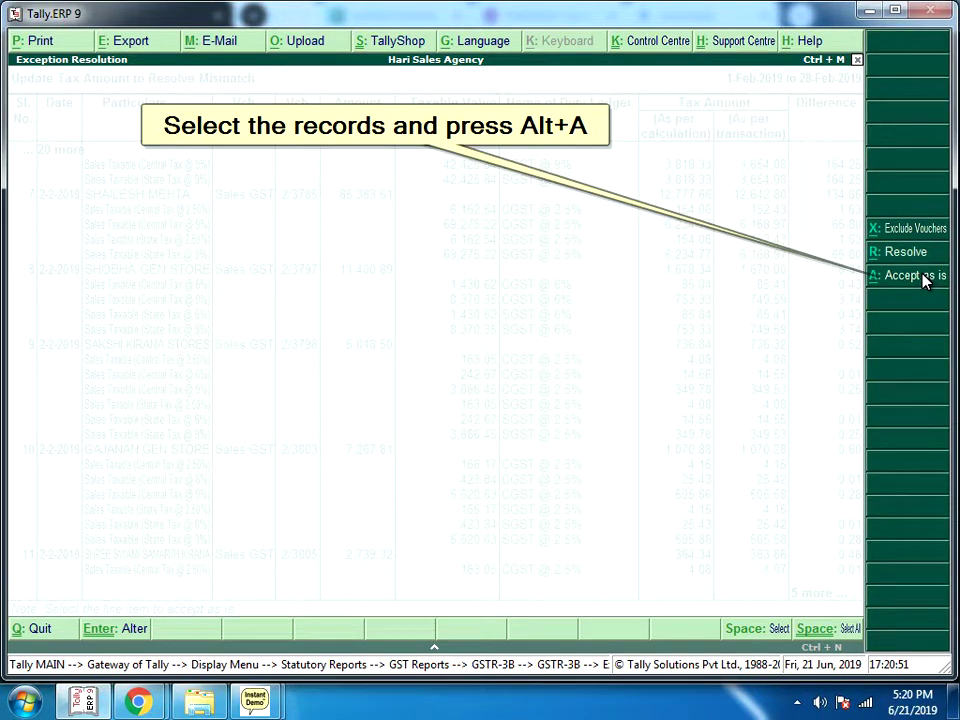
left_click(922, 279)
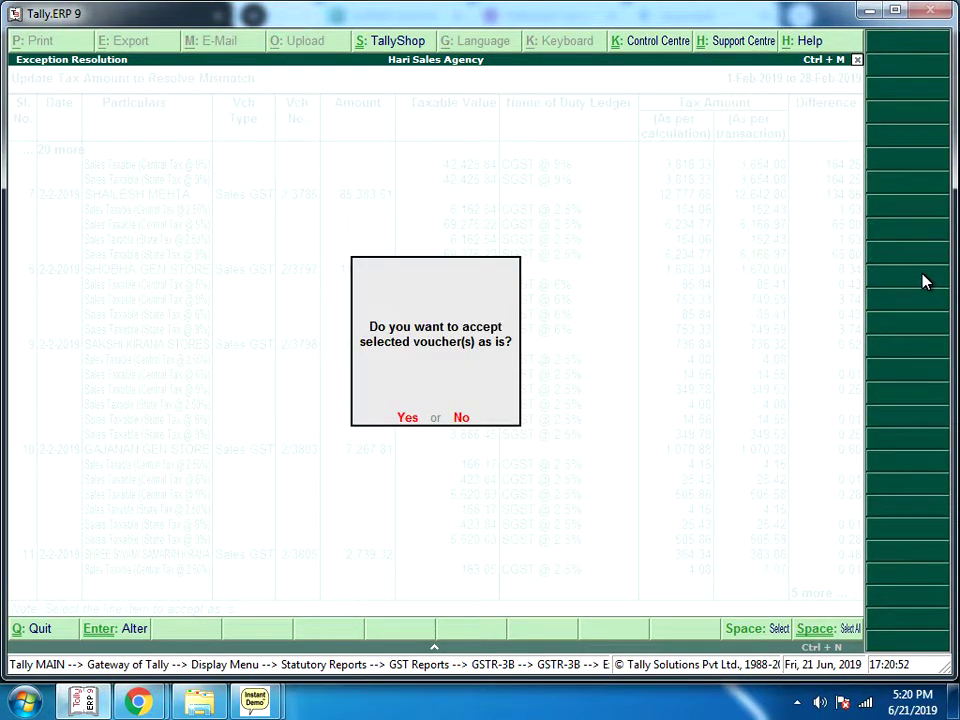
key("y")
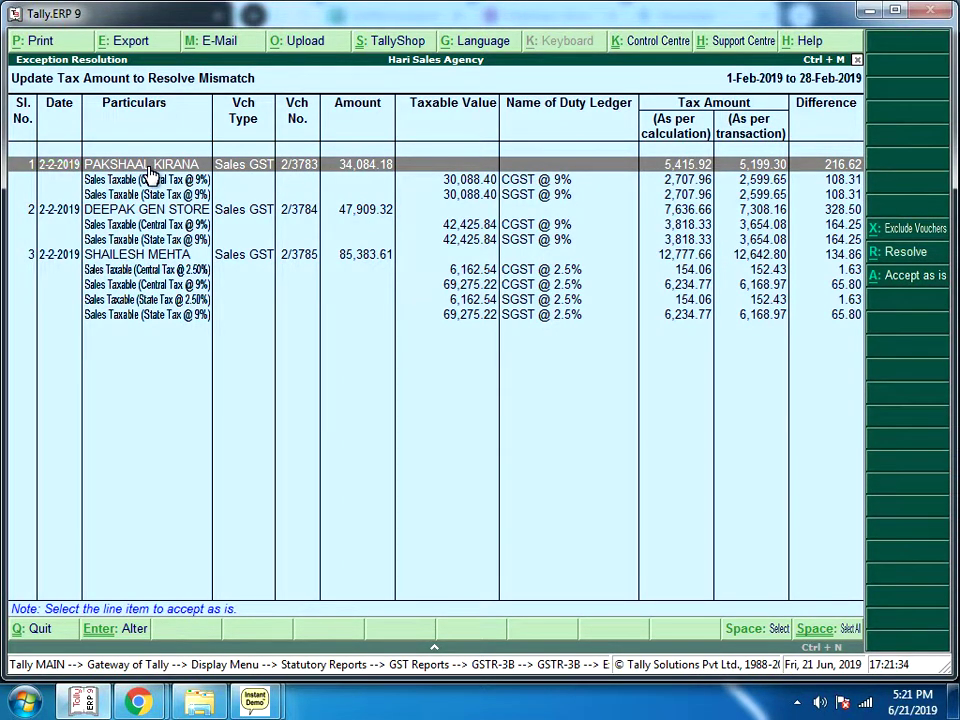
Set the PAKSHAAL KIRANA voucher's transaction tax amount to 2,707.96 for both CGST @ 9% and SGST @ 9%, and accept it.
double_click(146, 170)
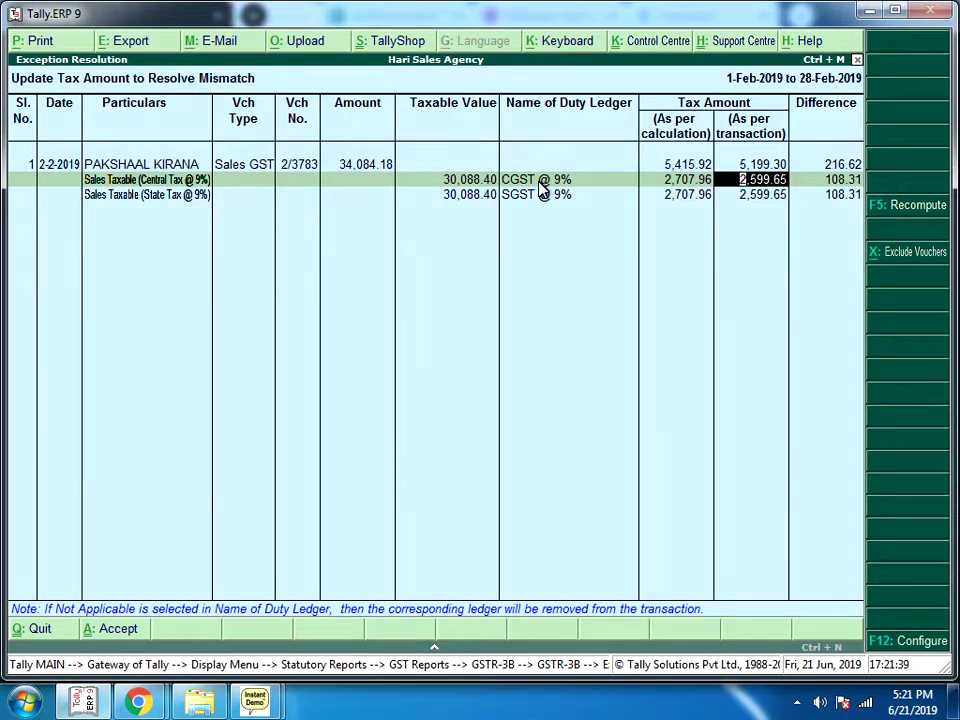
type("2,707.96")
key("Return")
type("12")
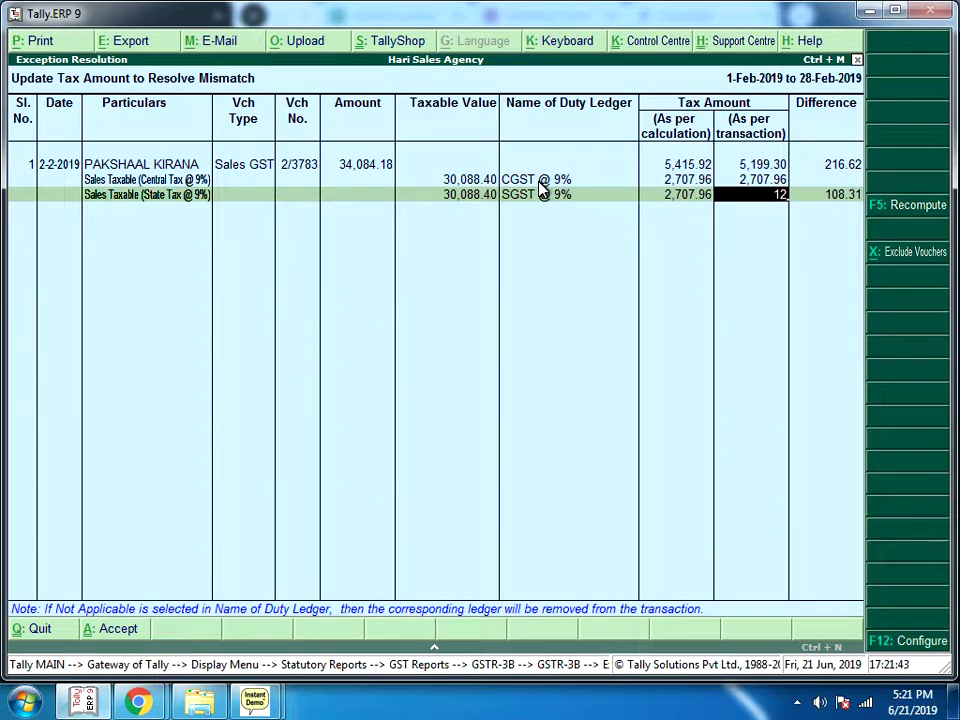
key("BackSpace")
key("BackSpace")
type("2707.")
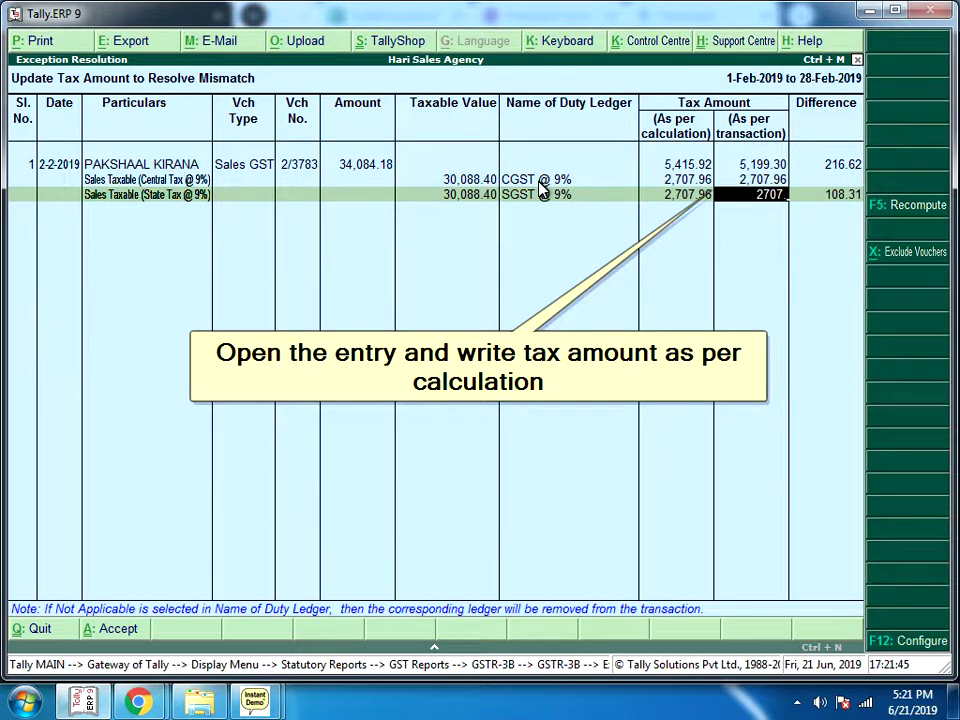
type("96")
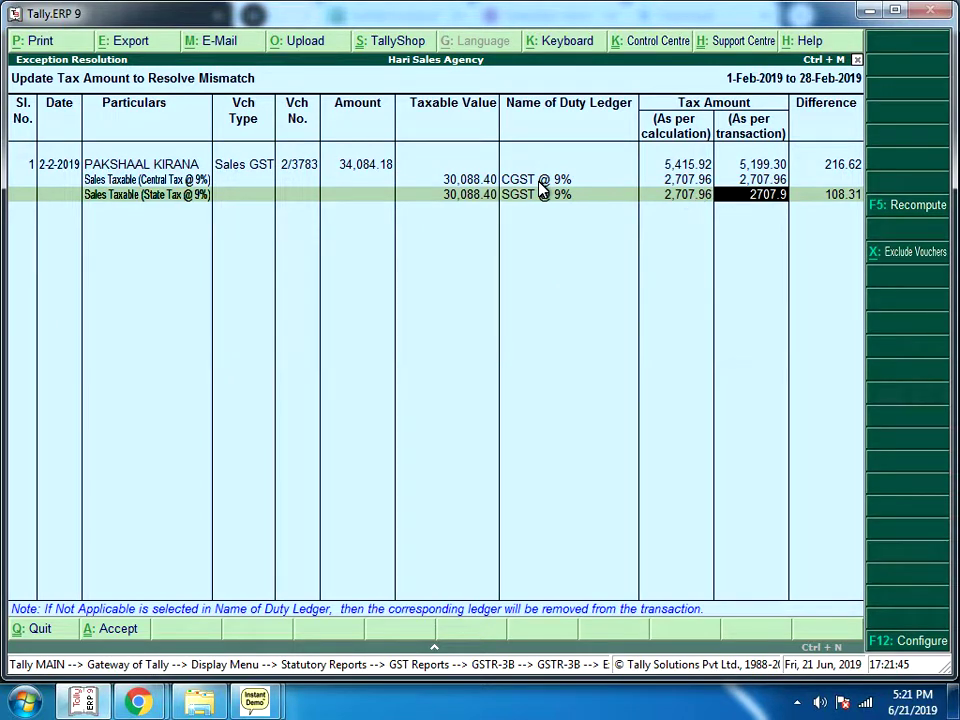
key("Return")
key("Return")
key("Return")
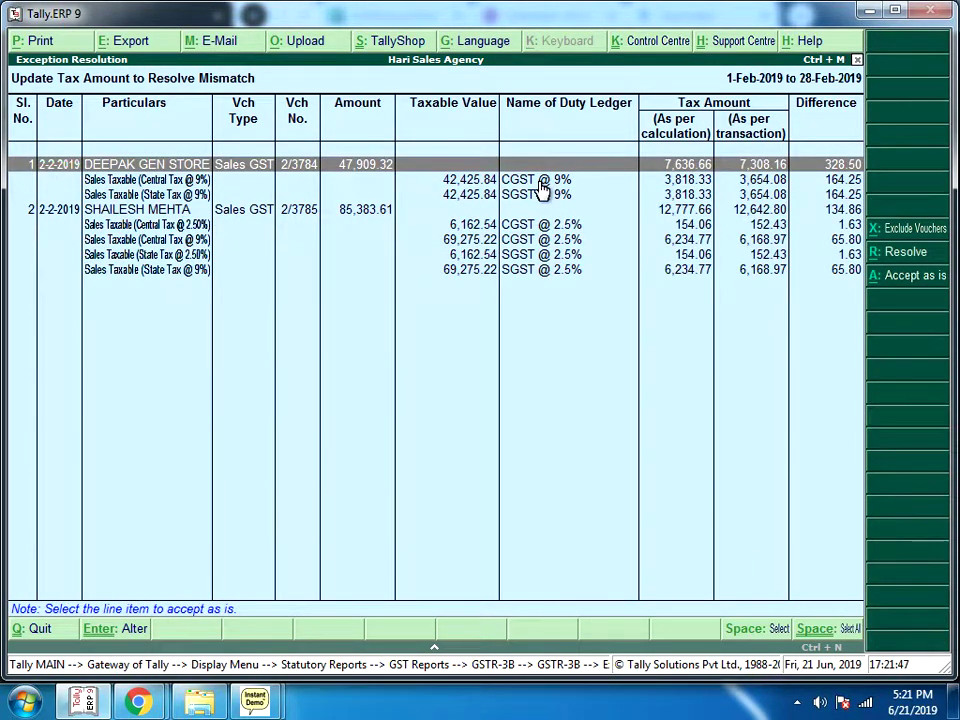
Set the DEEPAK GEN STORE voucher's transaction tax amount to 3,818.33 for both CGST @ 9% and SGST @ 9%, and accept it.
key("Return")
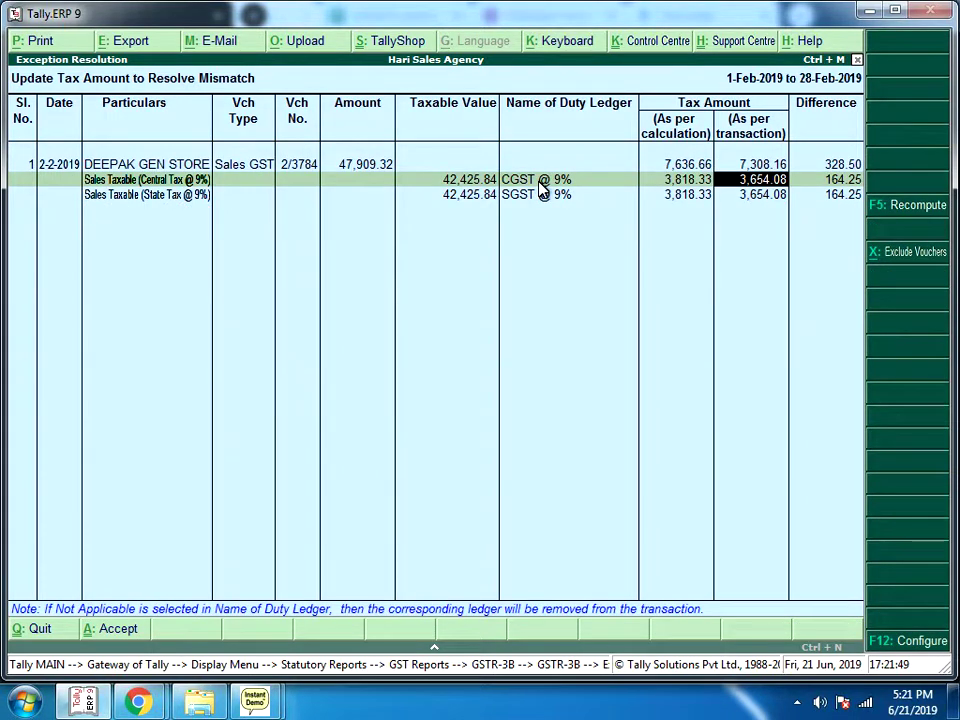
type("3818.33")
key("Return")
type("3818")
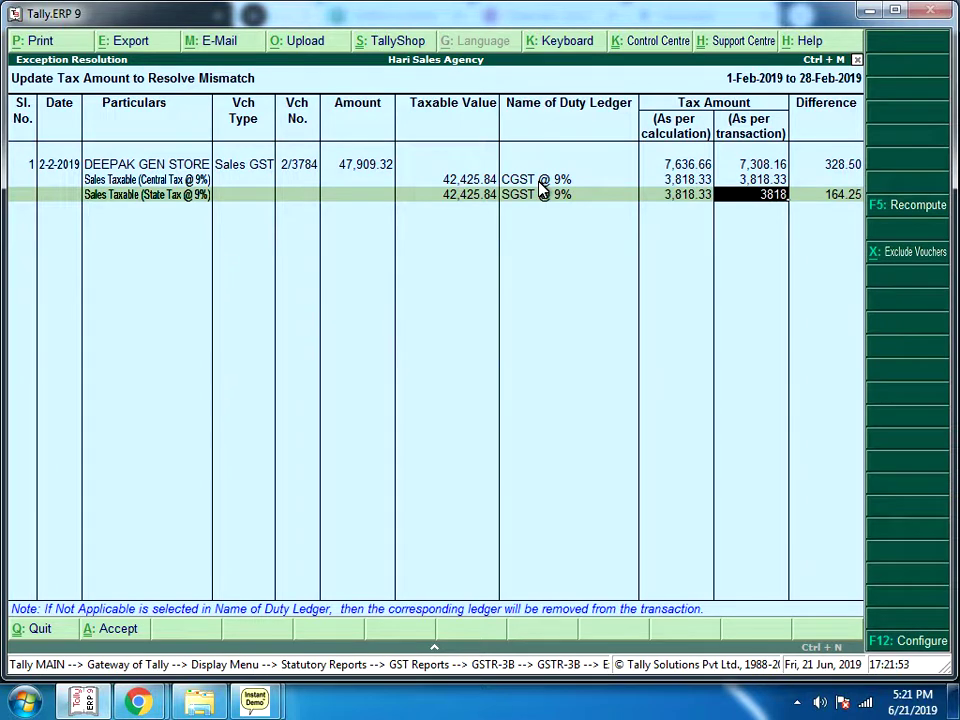
type(".33")
key("Return")
key("Return")
Set the last mismatched voucher's central tax amounts to 154.06 for the 2.50% line and 6,234.77 for the 9% line.
type("1")
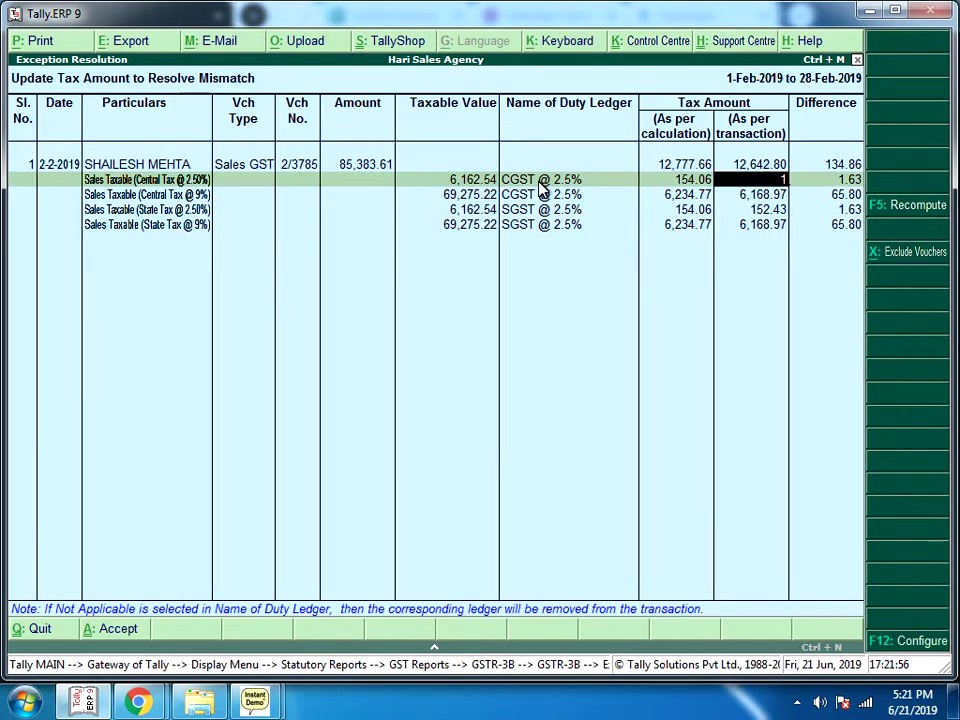
type("2")
key("BackSpace")
key("BackSpace")
type("154.06")
key("Return")
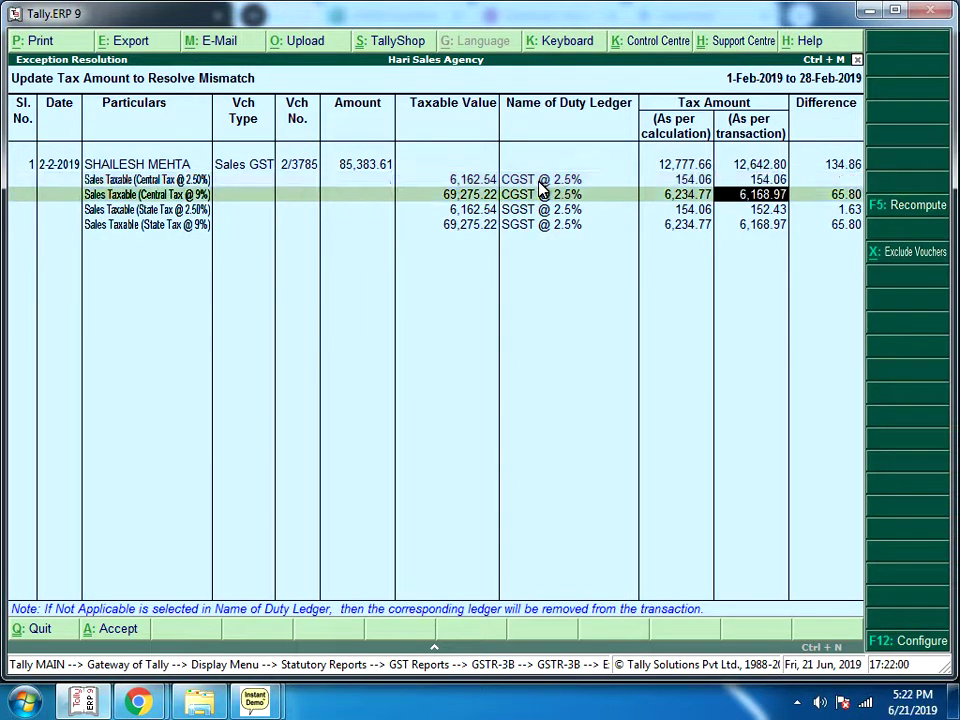
type("6,234.77")
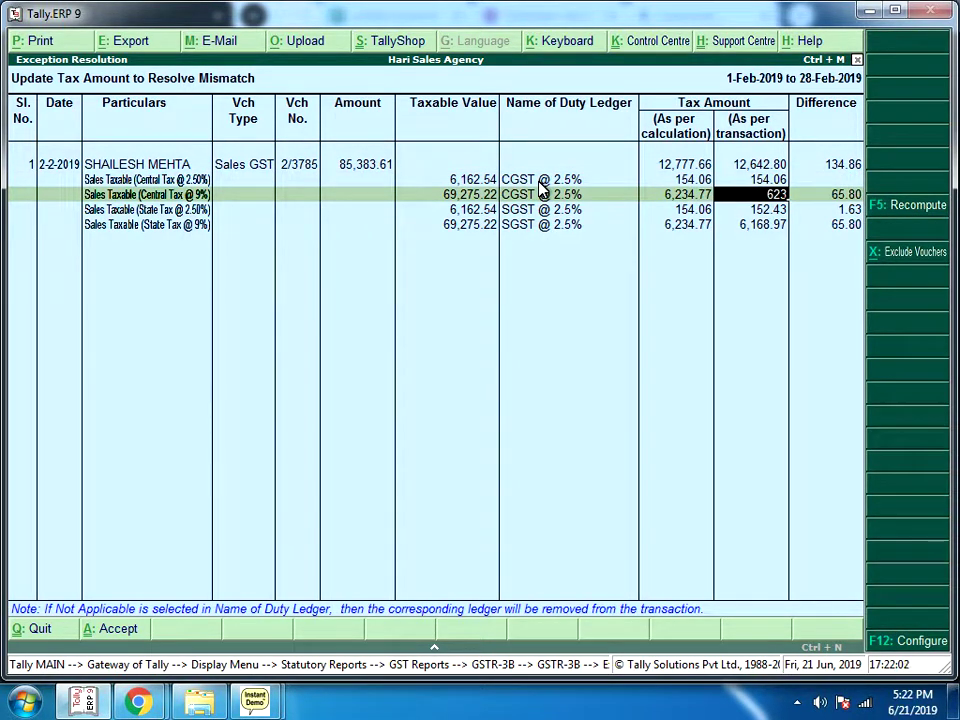
key("Return")
Set the same voucher's state tax amounts to 154.06 at 2.50% and 6,234.77 at 9%, and accept the voucher.
type("154.06")
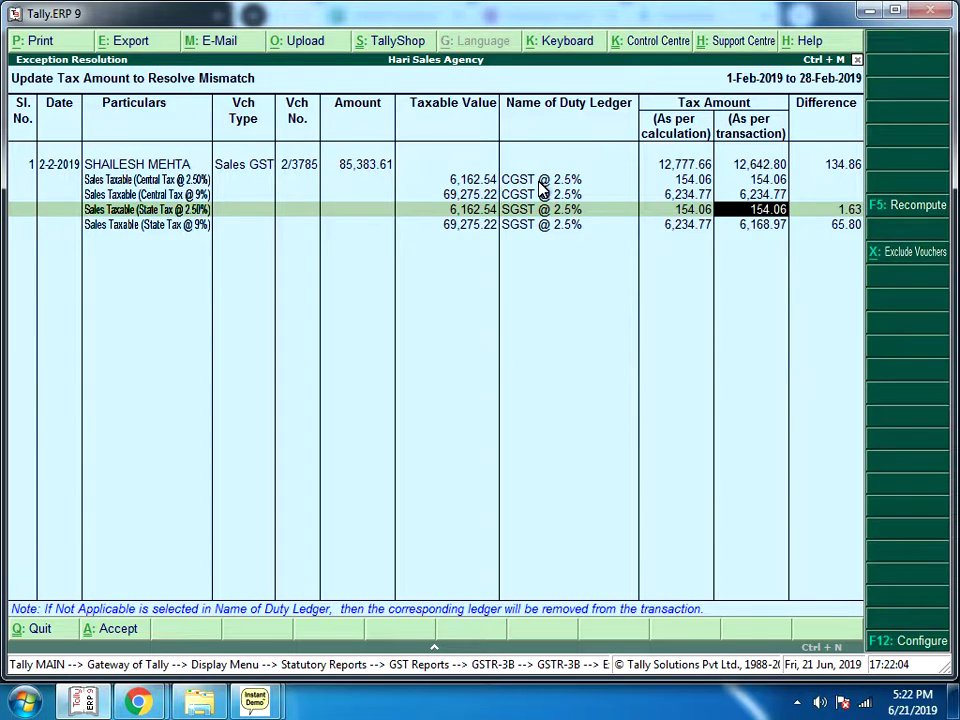
key("Return")
type("6234.77")
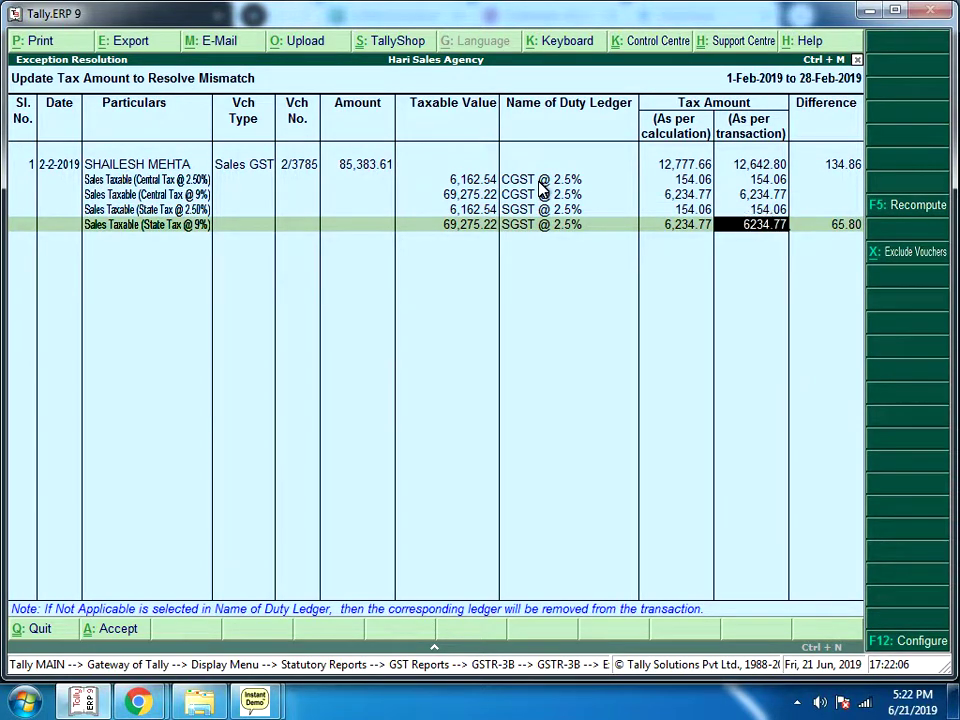
key("Return")
key("Return")
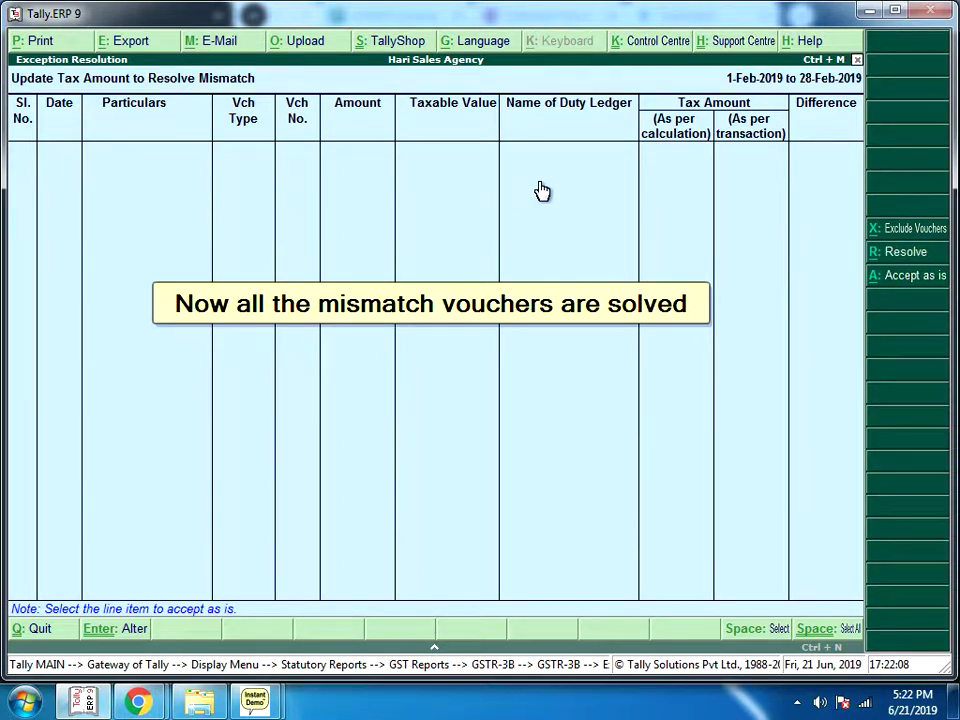
Return to the GSTR-3B summary and open the vouchers of outward taxable supplies (other than zero rated, nil rated and exempted) under table 3.1.
key("Escape")
key("Escape")
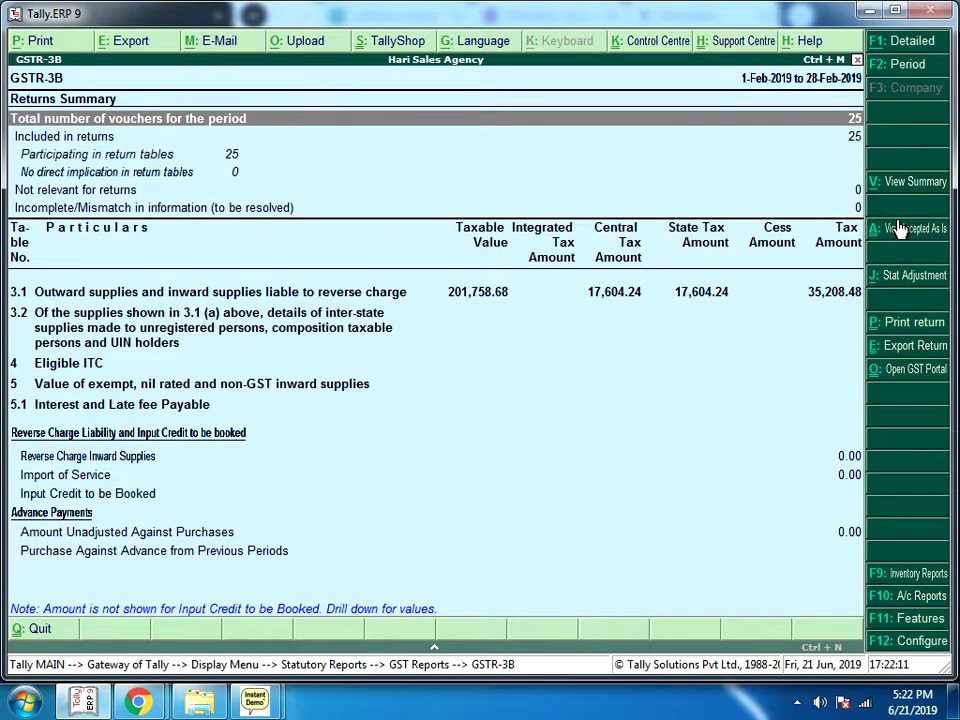
left_click(134, 297)
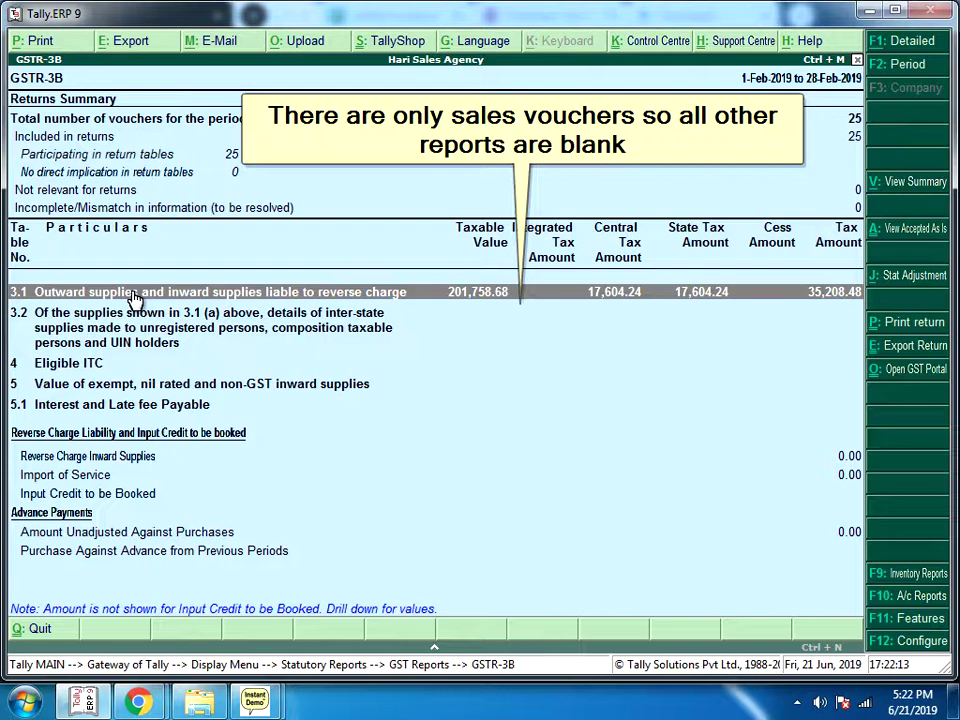
left_click(137, 300)
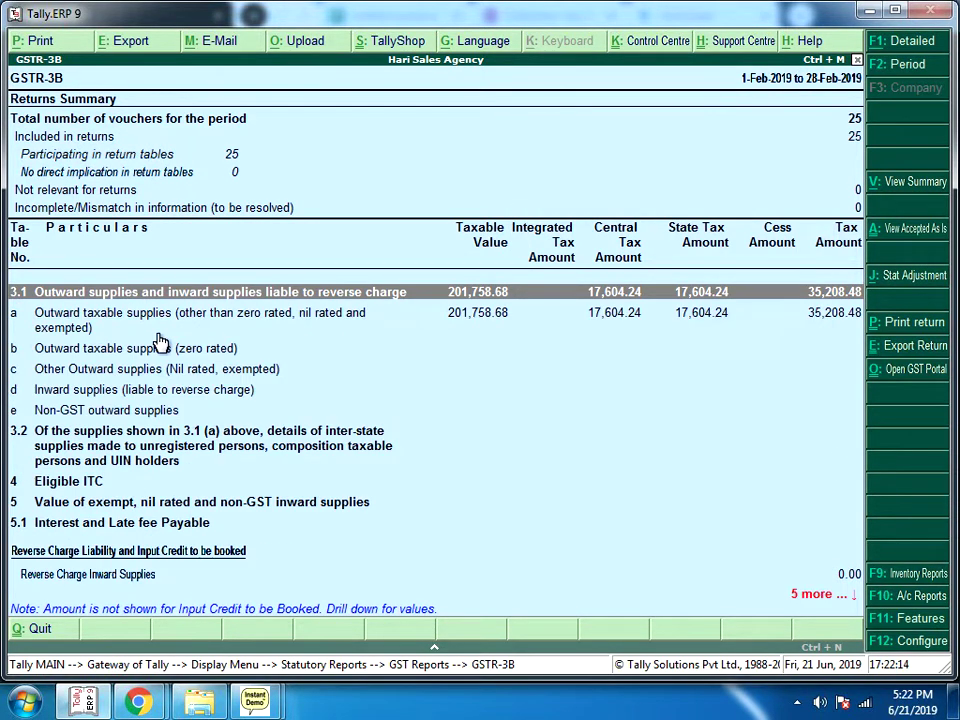
left_click(354, 326)
left_click(349, 324)
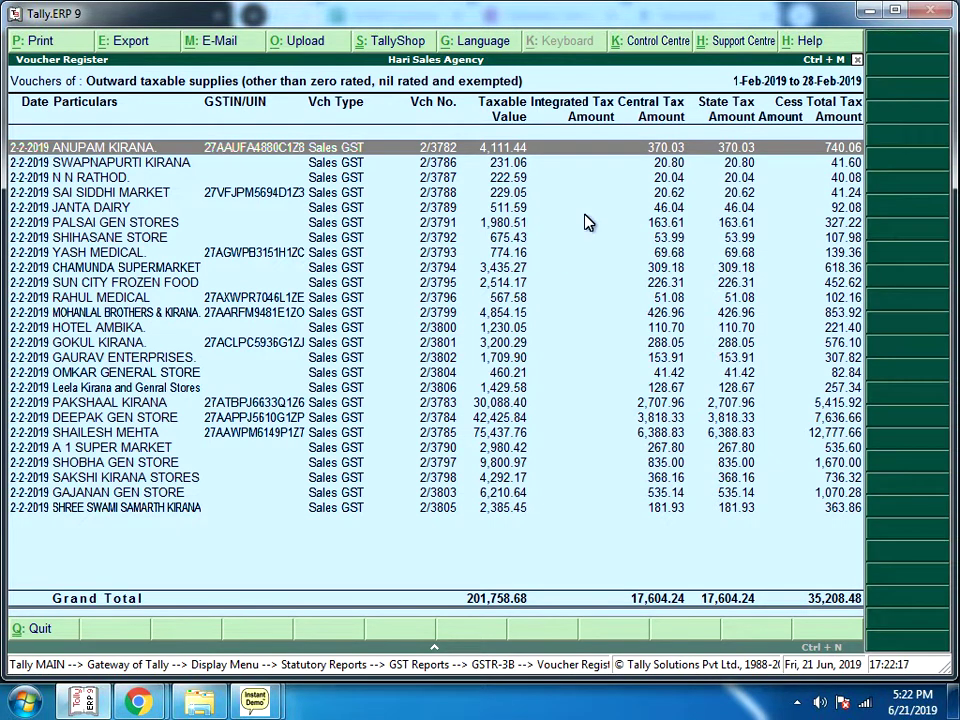
Review the vouchers in the outward taxable supplies register, checking their taxable values and central and state tax amounts.
key("Down")
key("Down")
key("Down")
key("Down")
key("Down")
key("Down")
key("Down")
key("Down")
key("Down")
key("Down")
key("Down")
key("Down")
key("Down")
key("Down")
key("Down")
key("Down")
key("Down")
key("Down")
key("Down")
key("Down")
key("Down")
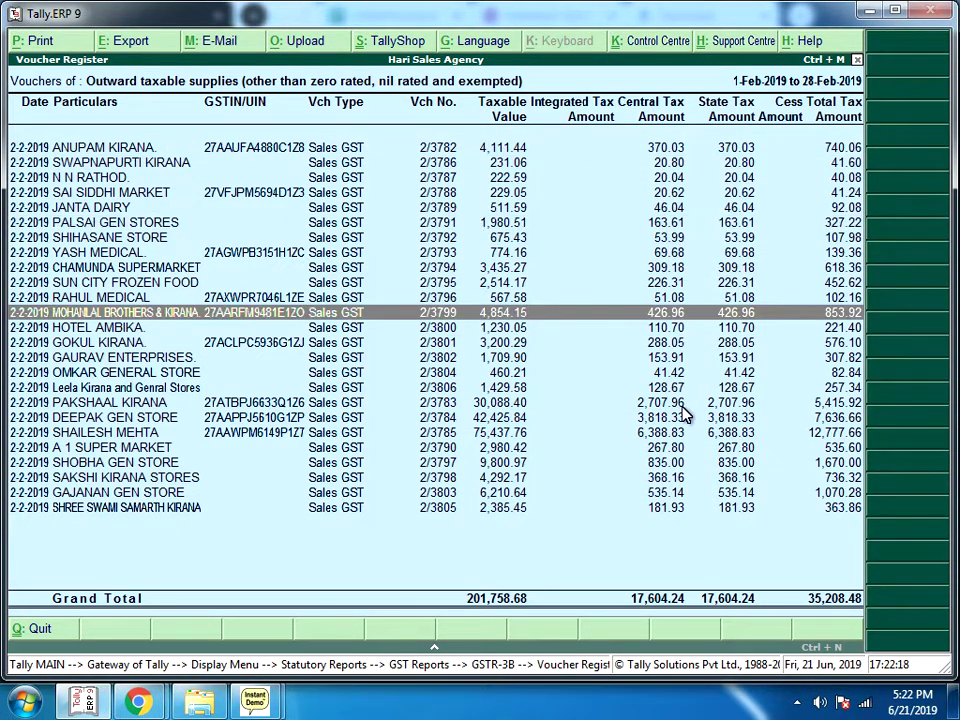
Leave the voucher register and GST reports and go back to the Gateway of Tally.
key("Escape")
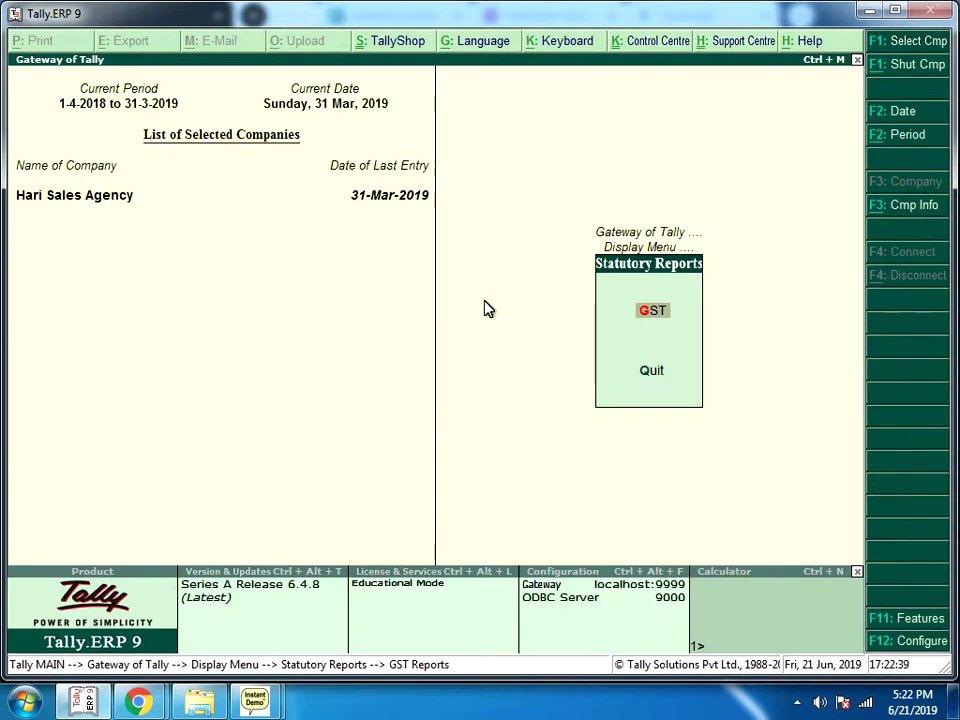
key("Escape")
key("Escape")
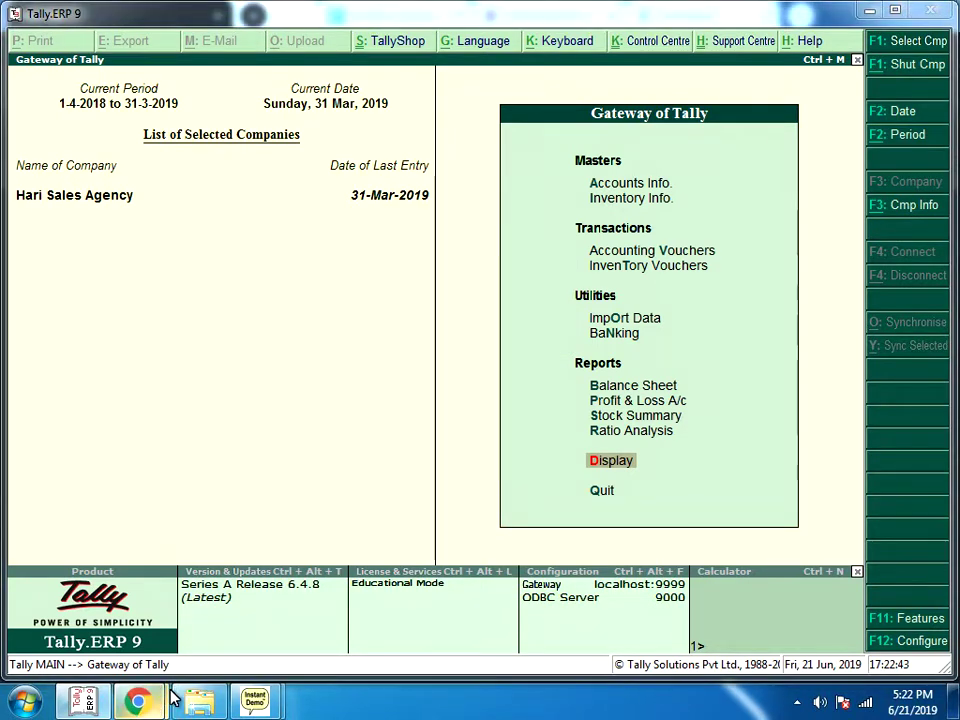
Switch to the incognito Chrome window and open excel4tally.com.
mouse_move(172, 698)
left_click(310, 624)
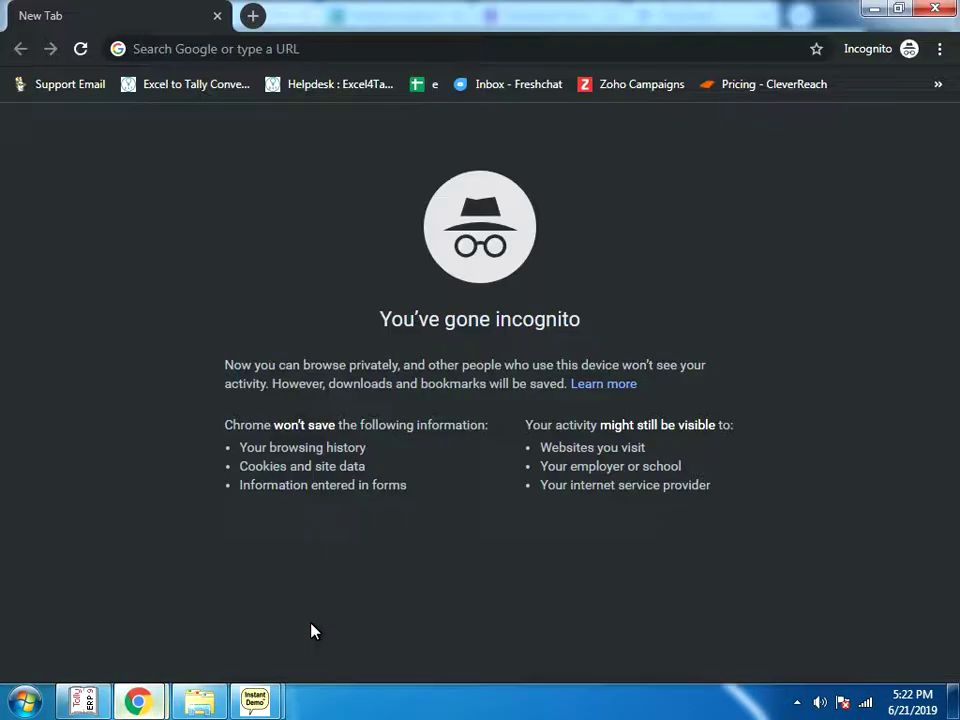
left_click(224, 49)
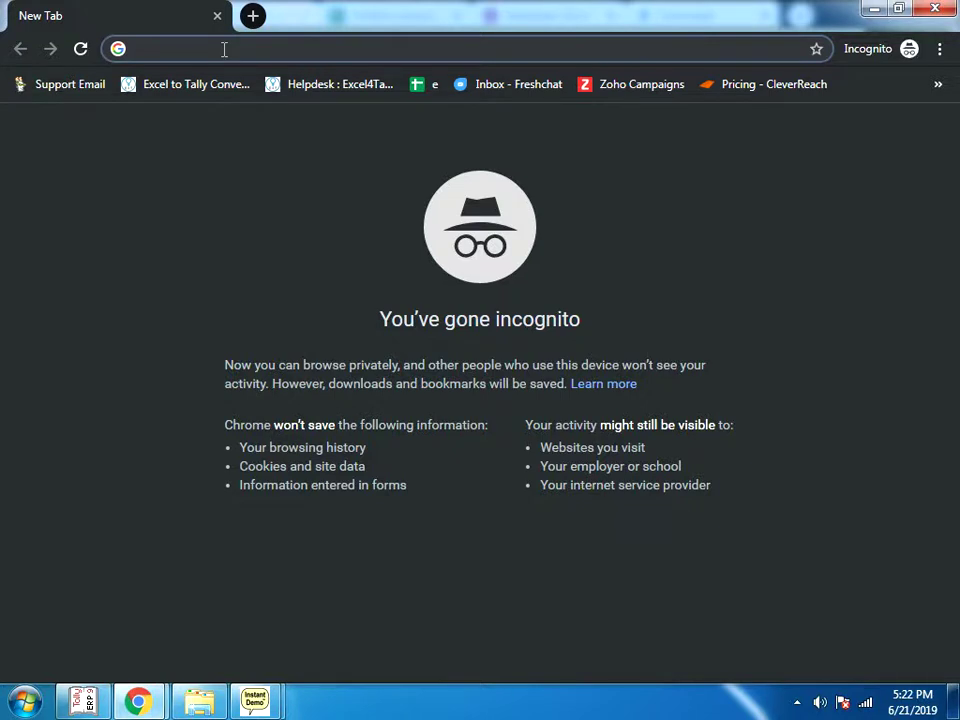
type("ex")
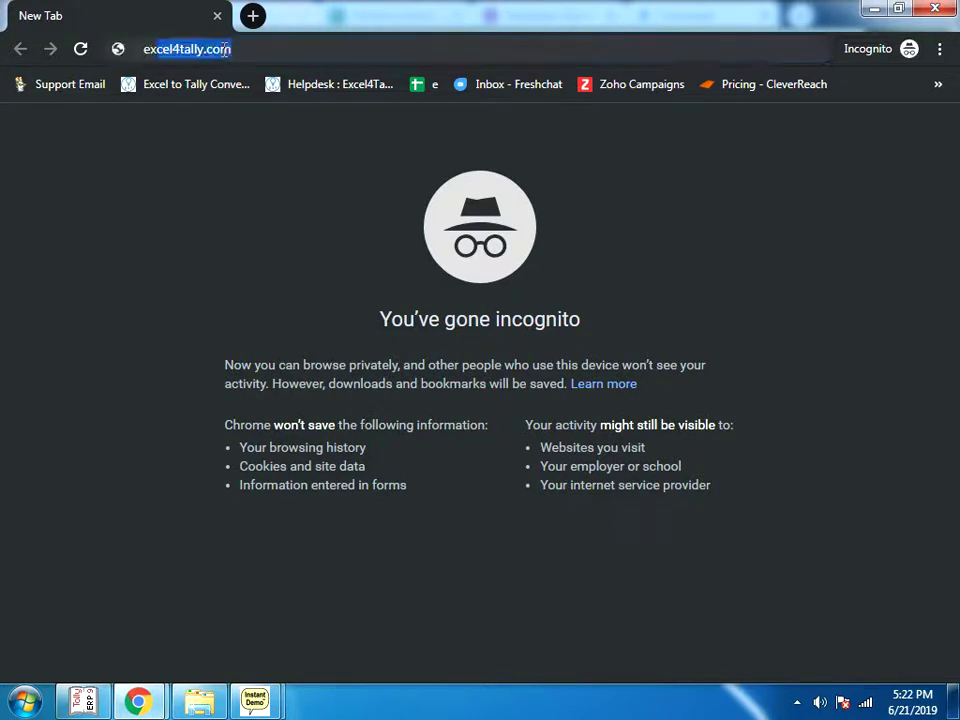
type("cel4tally.co")
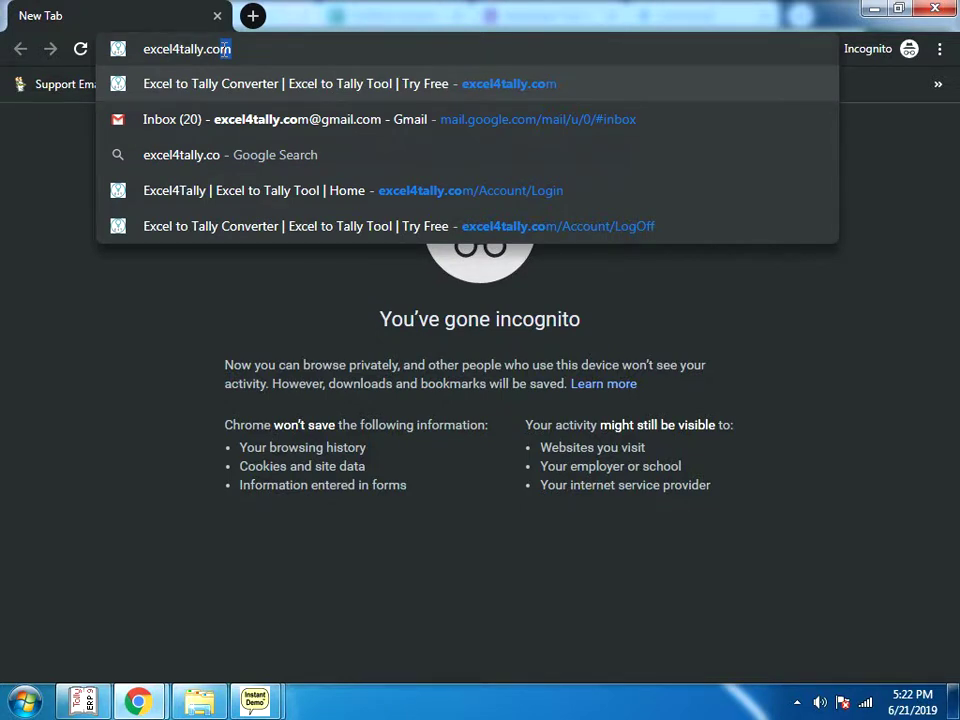
type("m")
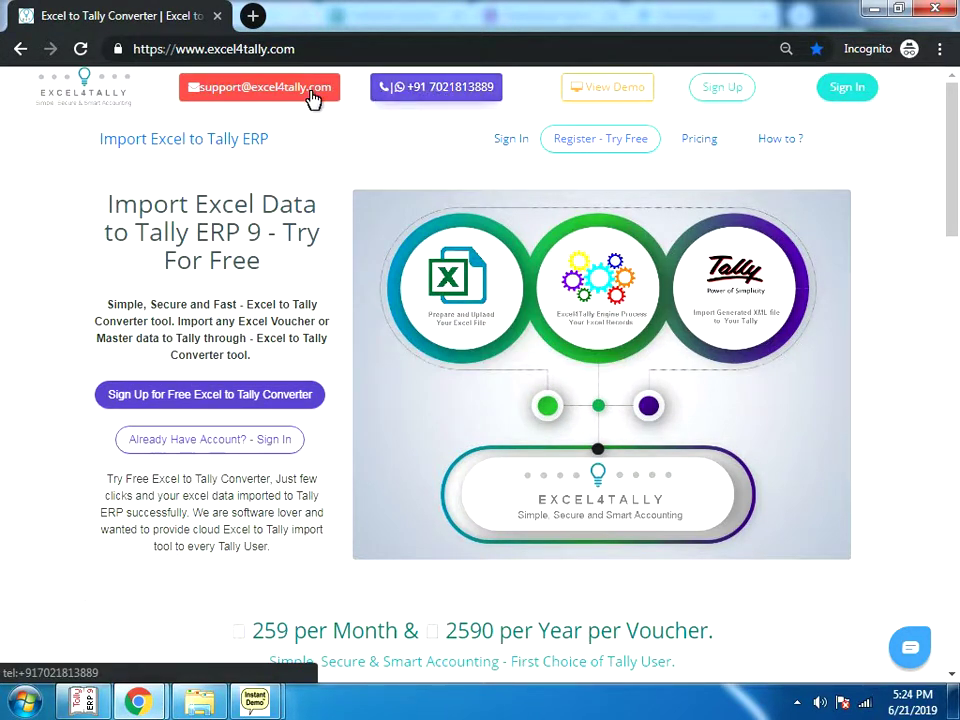
Open the videos page of the Excel4Tally YouTube channel in a new browser tab.
left_click(253, 14)
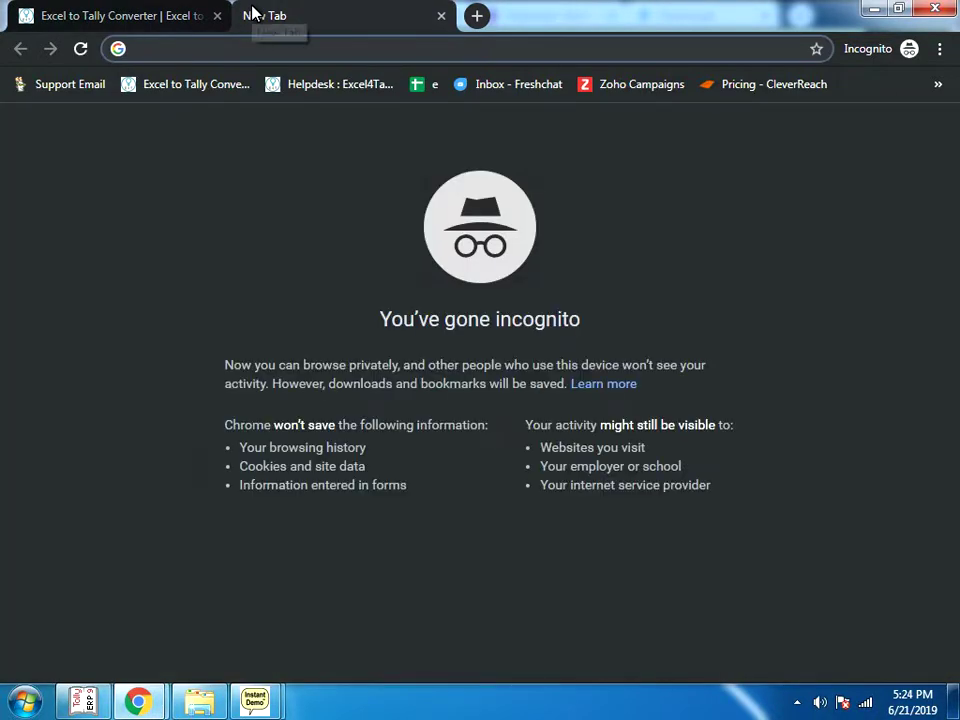
type("youtube.com/channel/UCUrVAW9r4cFkVvCIZ3ShE4g/videos")
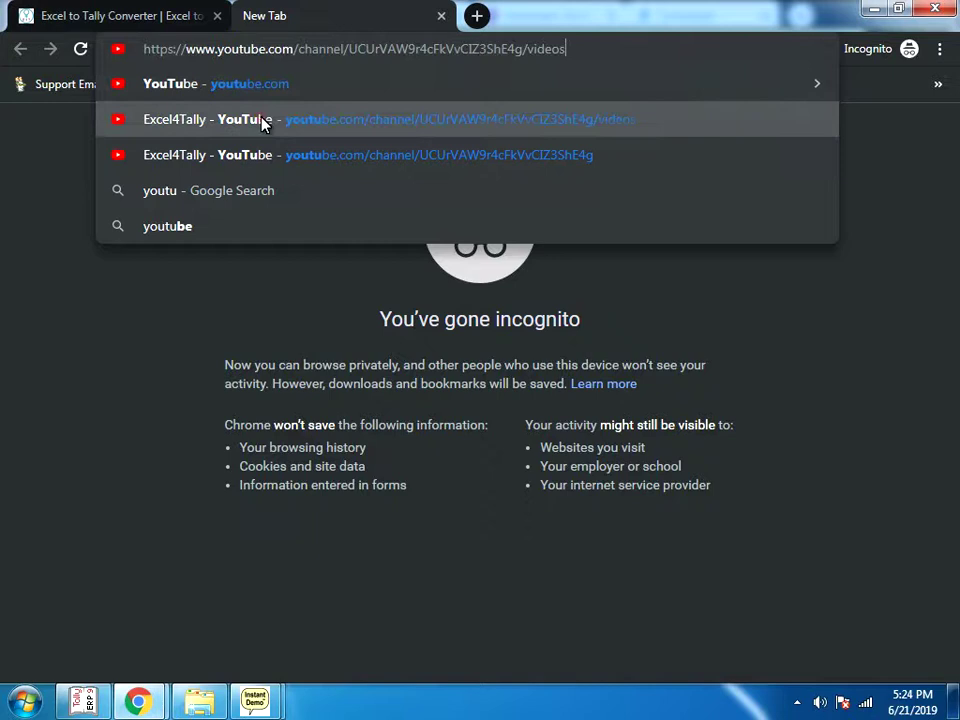
left_click(262, 122)
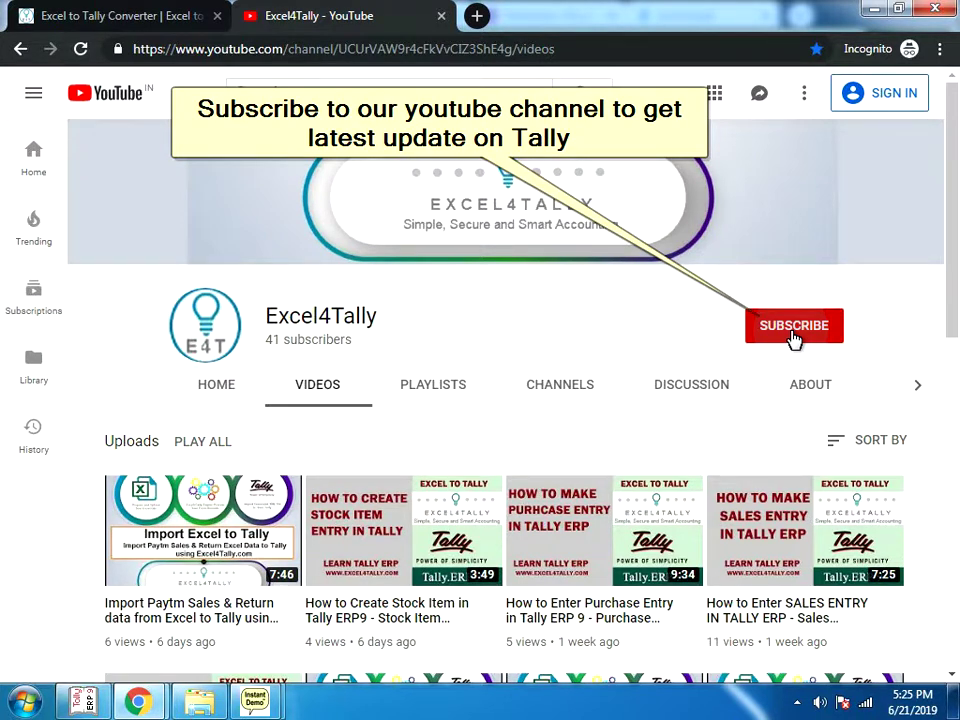
Try to subscribe to the Excel4Tally channel and look through its uploaded videos.
left_click(795, 328)
left_click(762, 292)
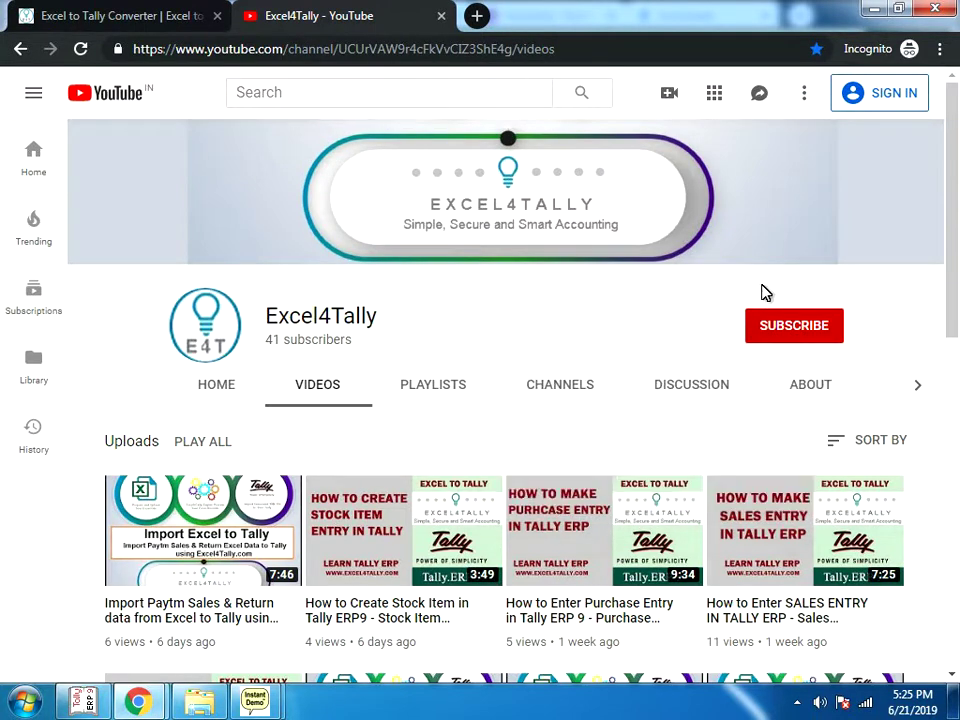
scroll(955, 393, "down", 4)
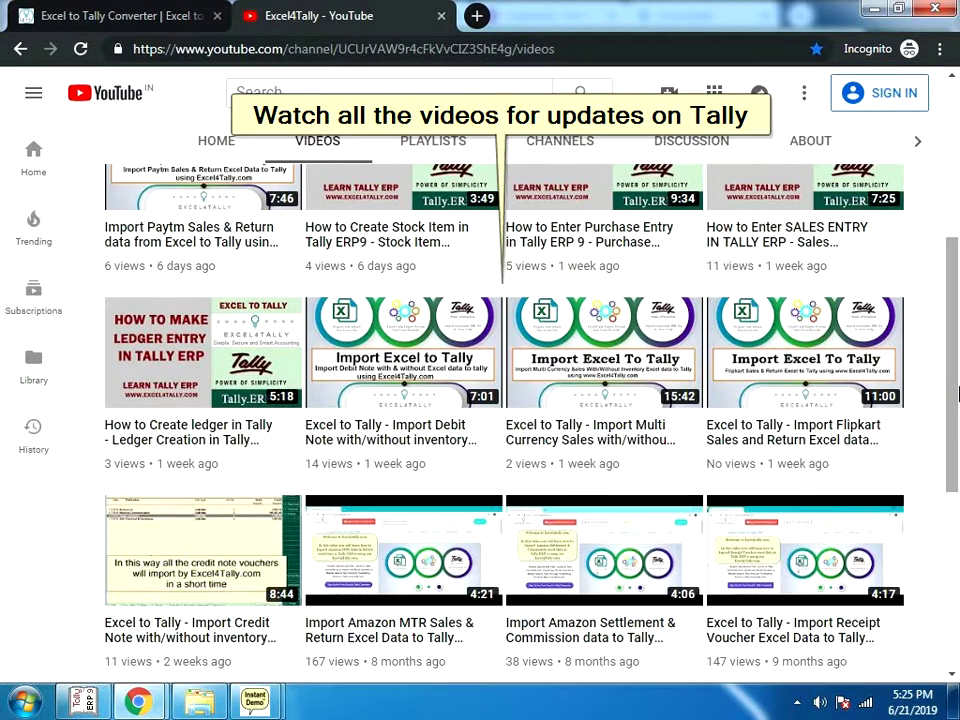
left_click_drag(955, 393, 946, 201)
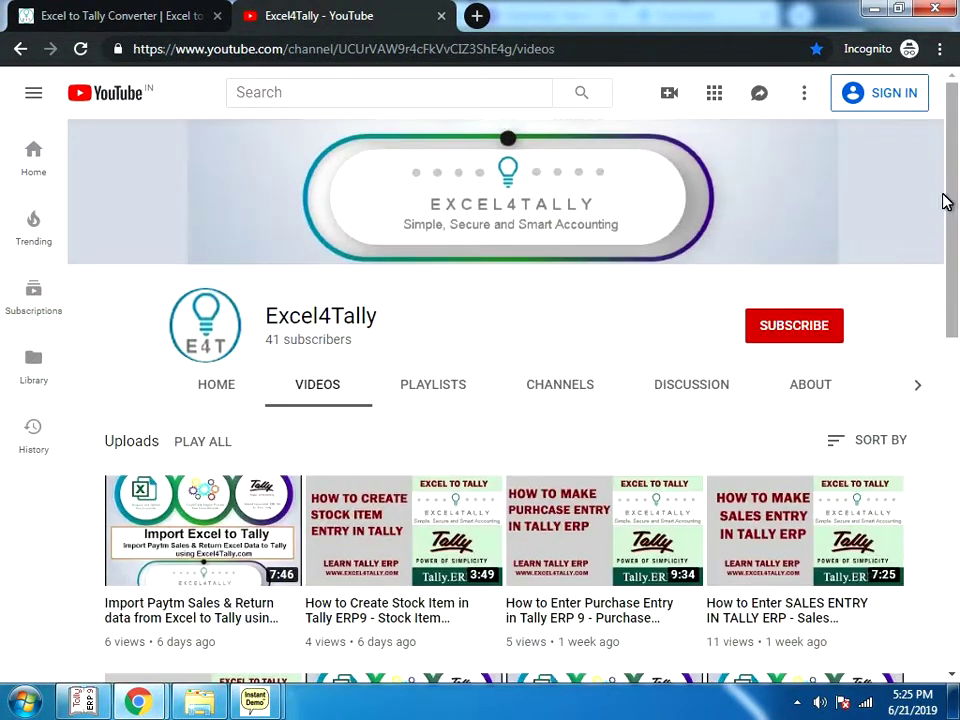
left_click_drag(378, 316, 317, 316)
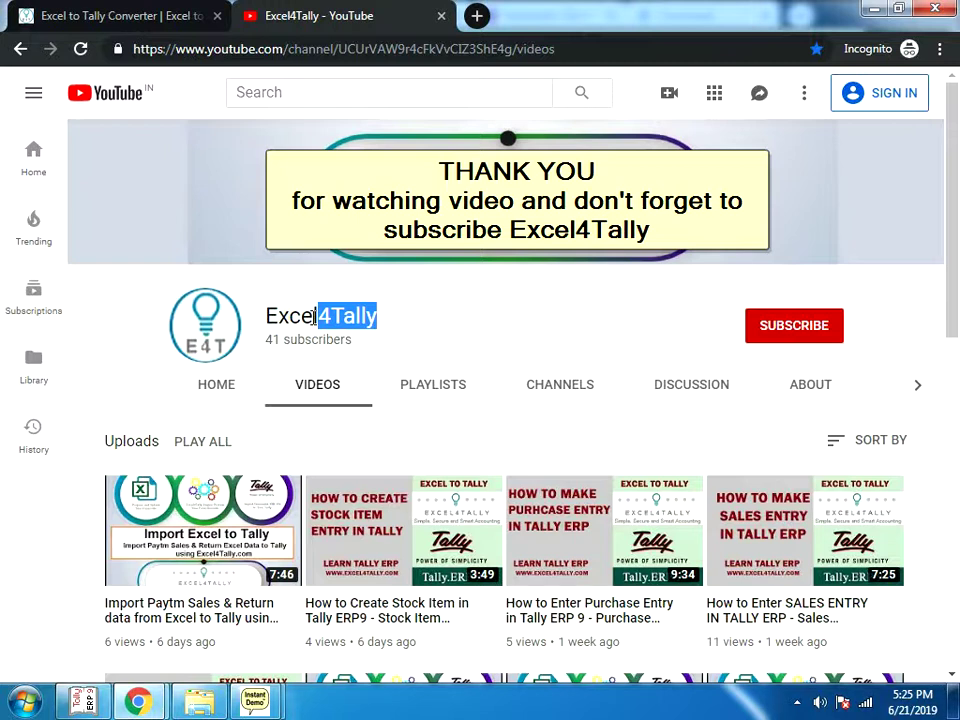
left_click_drag(317, 316, 263, 315)
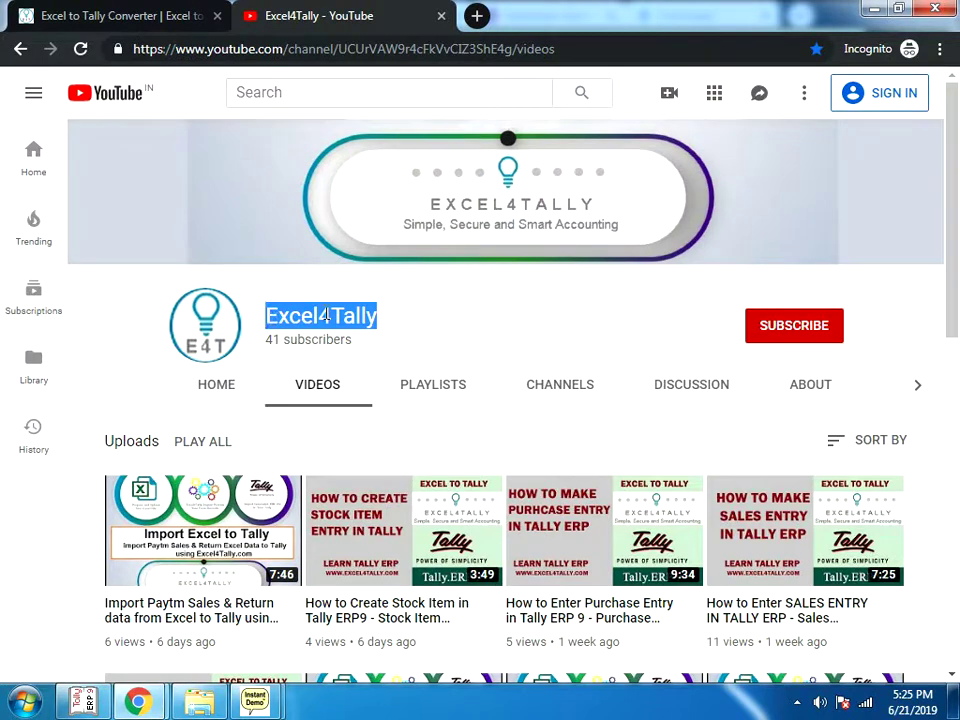
left_click(456, 316)
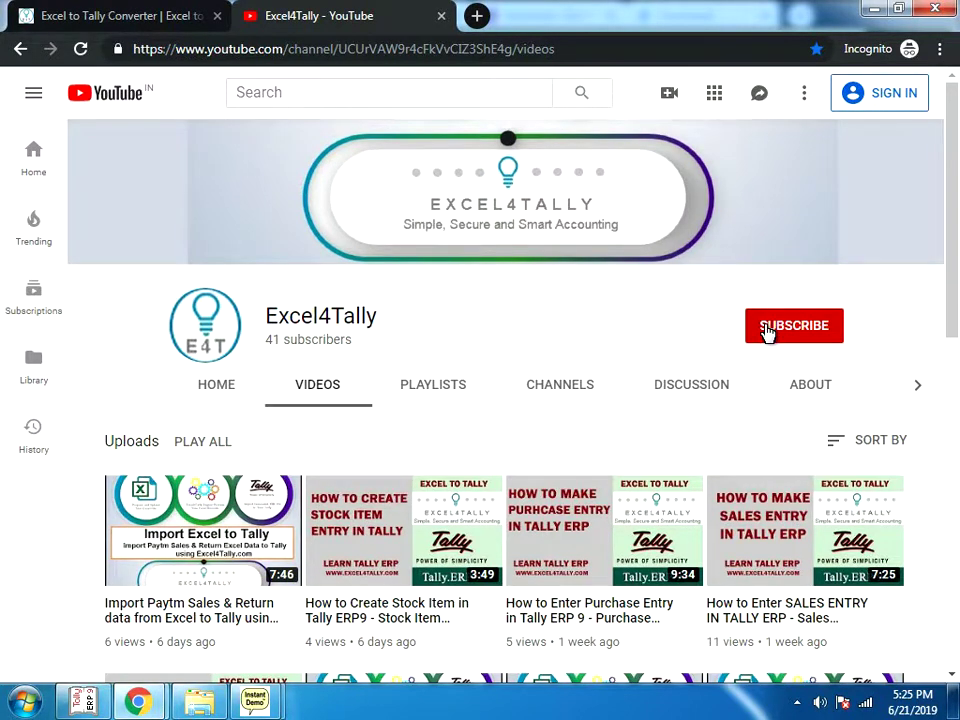
left_click(797, 703)
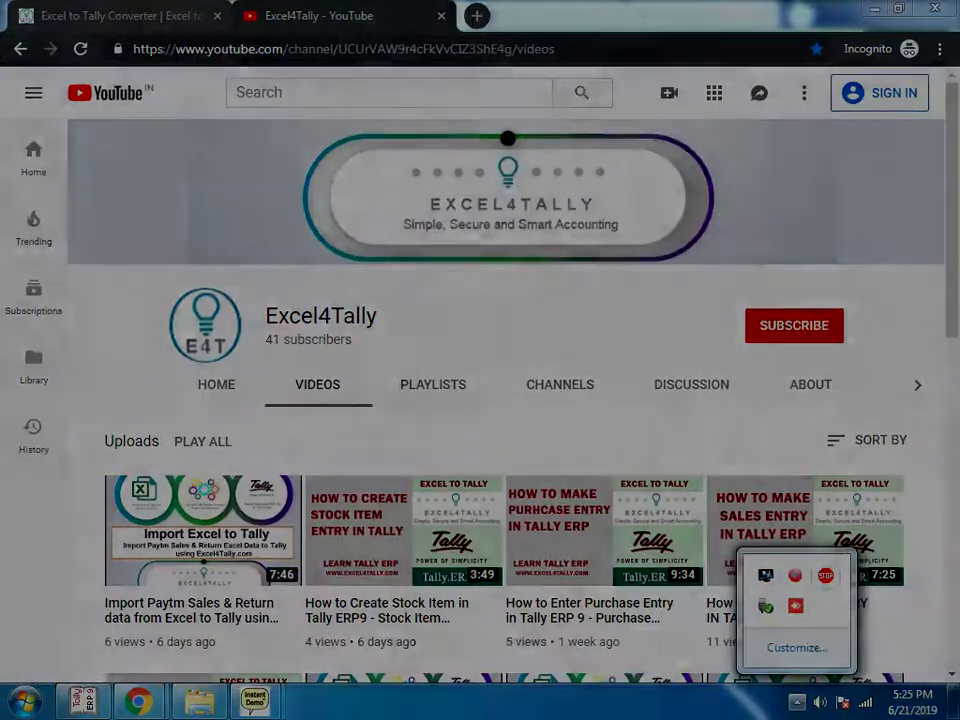